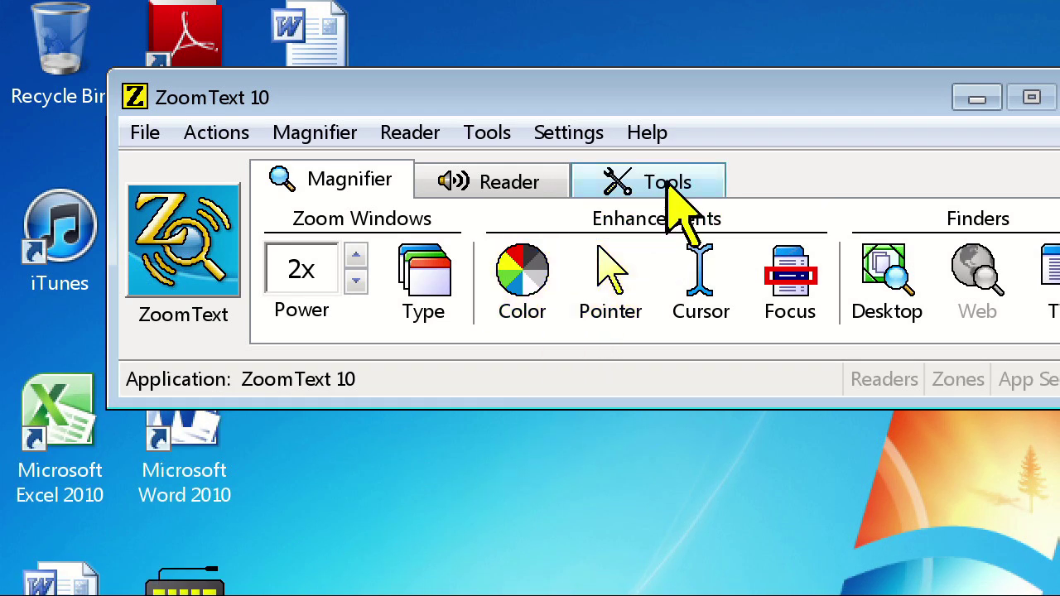
# Step: Open the Camera settings from the Tools tab, showing the Logitech HD Webcam C615 as active
pyautogui.click(668, 197)
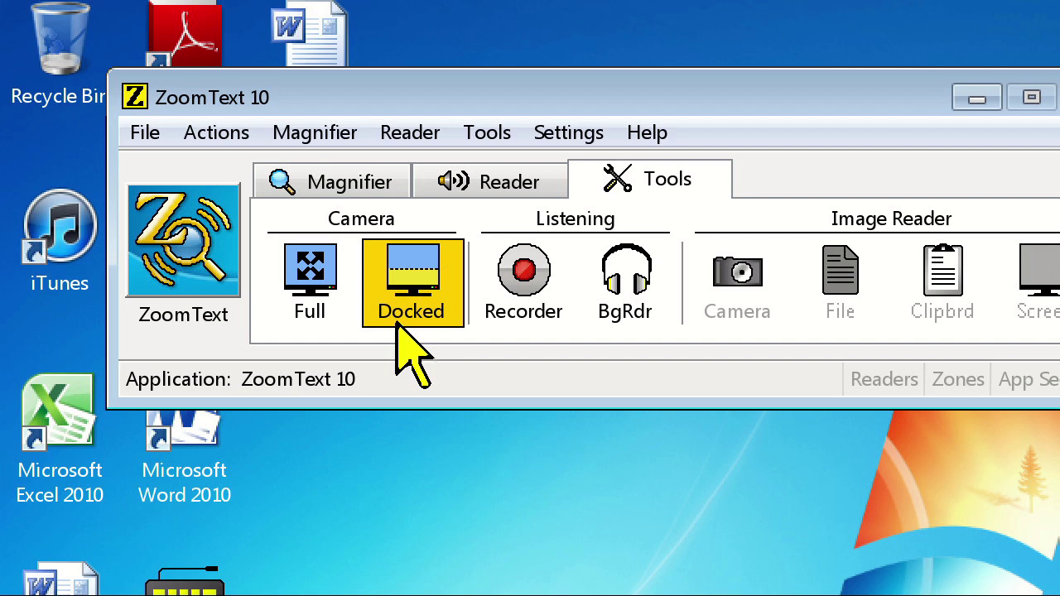
pyautogui.click(362, 216)
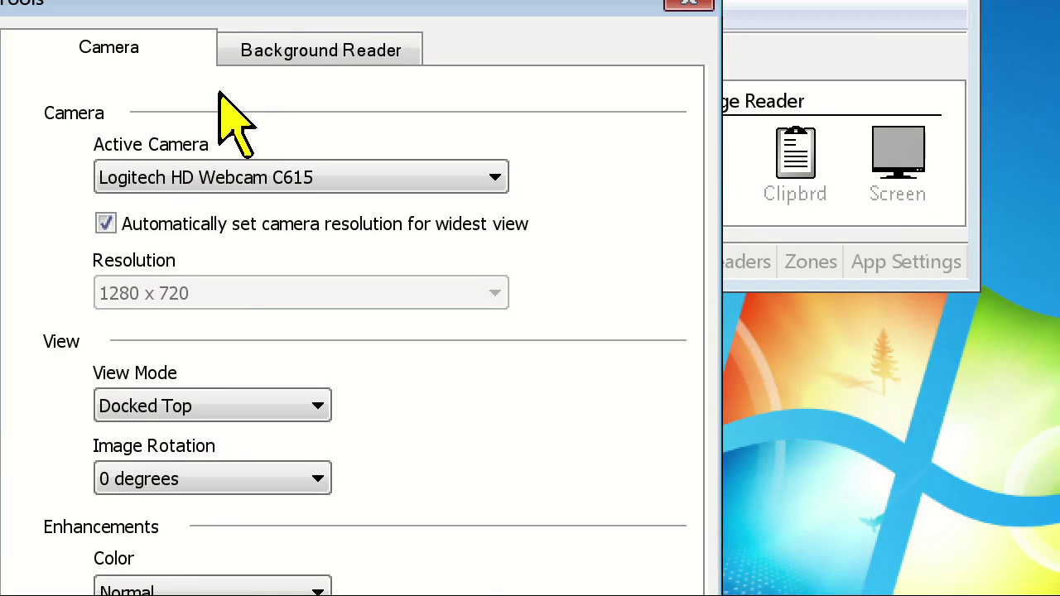
# Step: Keep Logitech HD Webcam C615 as the active camera and show the live image docked on top
pyautogui.click(646, 297)
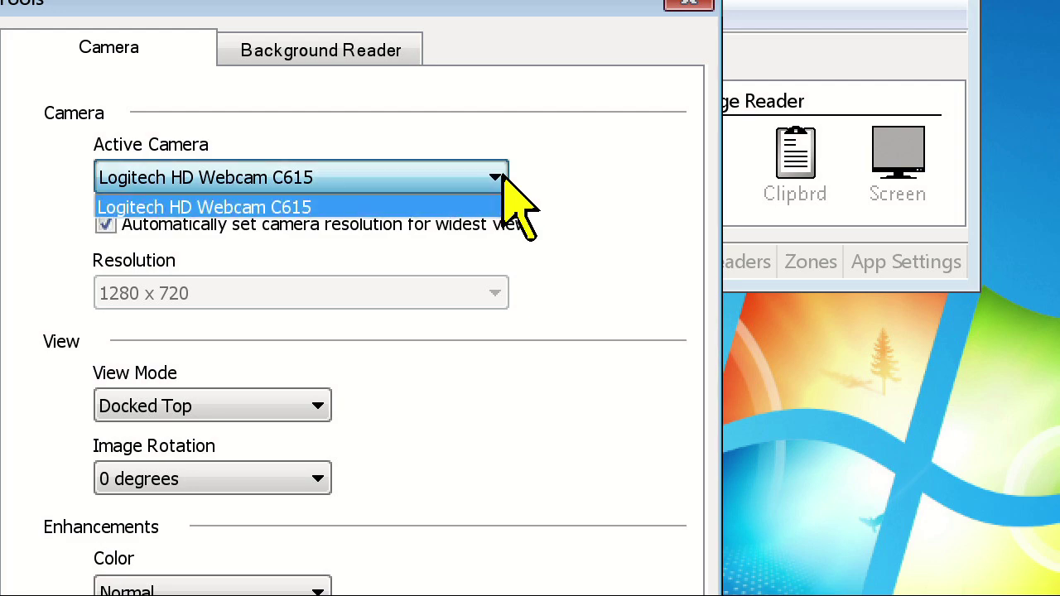
pyautogui.click(504, 177)
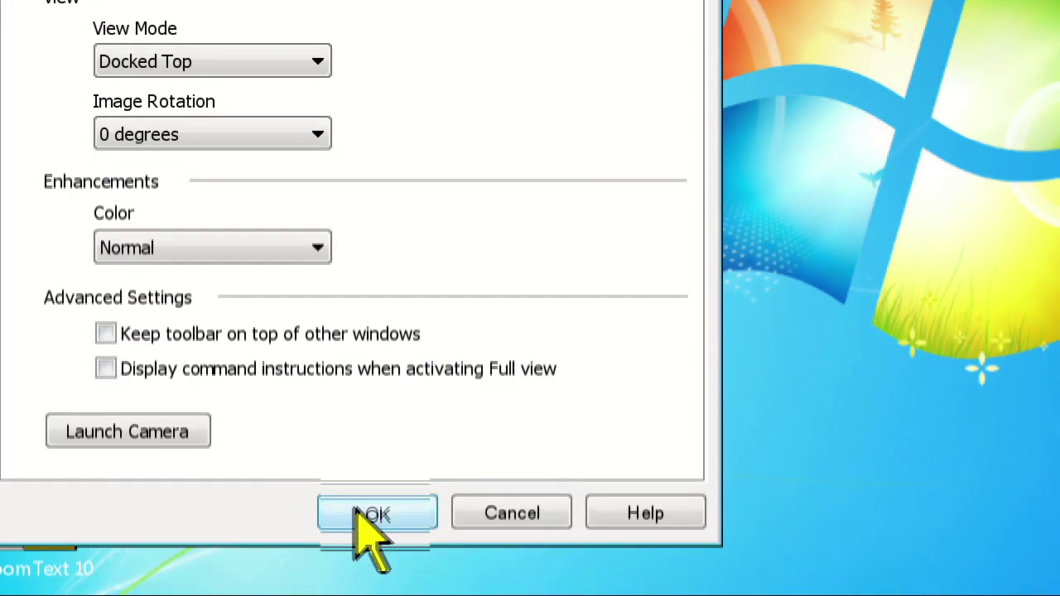
pyautogui.click(374, 580)
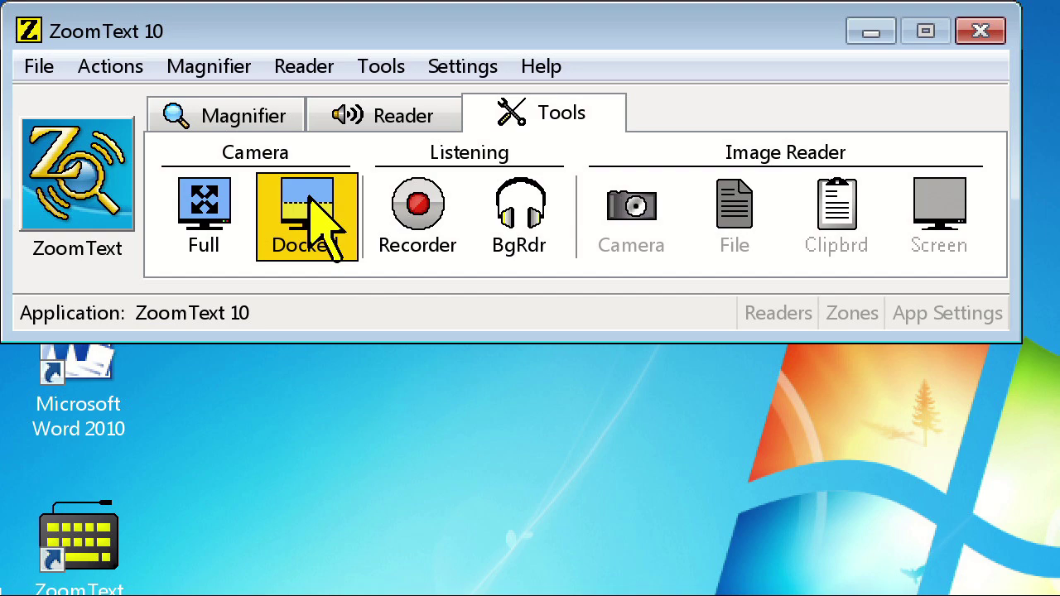
pyautogui.click(313, 203)
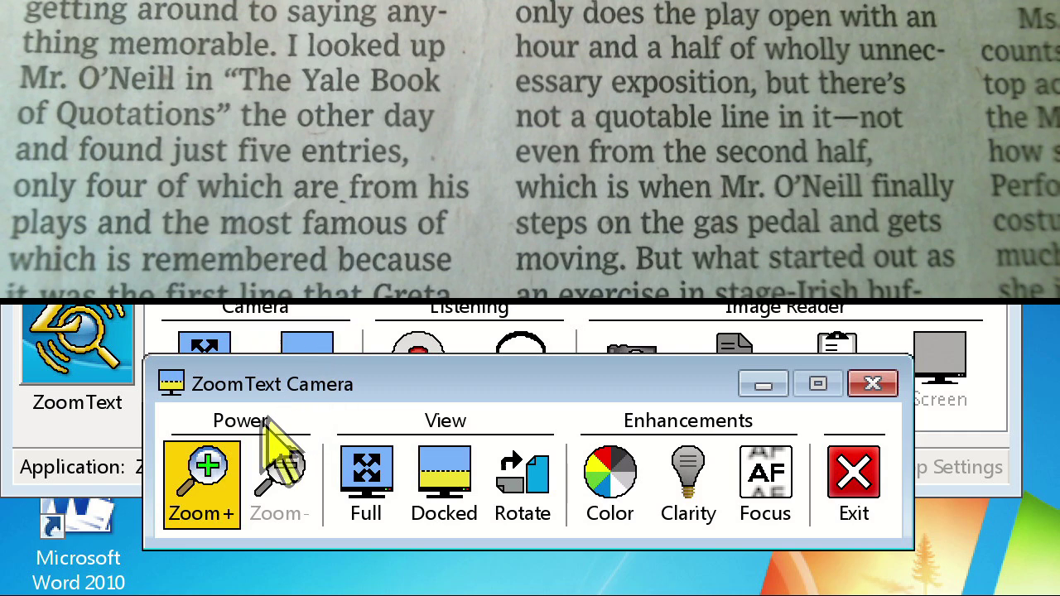
pyautogui.click(207, 468)
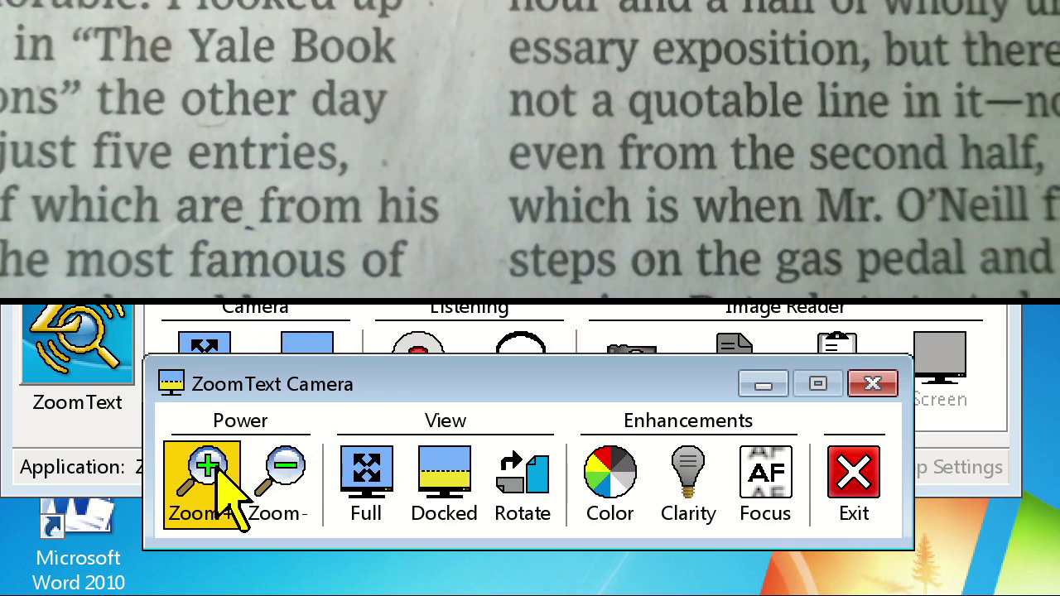
pyautogui.click(217, 476)
pyautogui.click(218, 476)
pyautogui.click(218, 476)
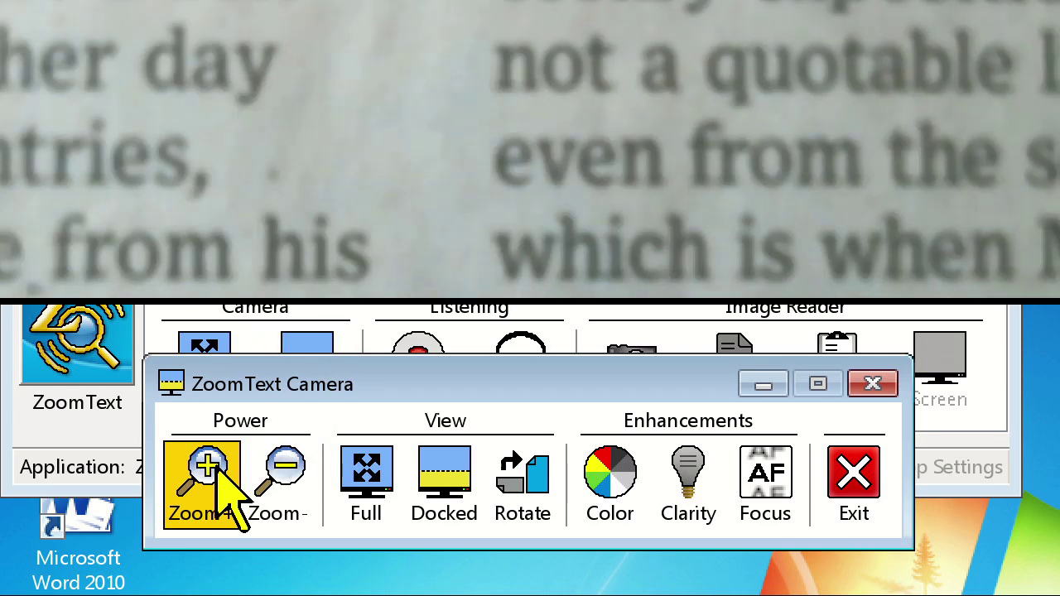
pyautogui.click(269, 487)
pyautogui.click(270, 487)
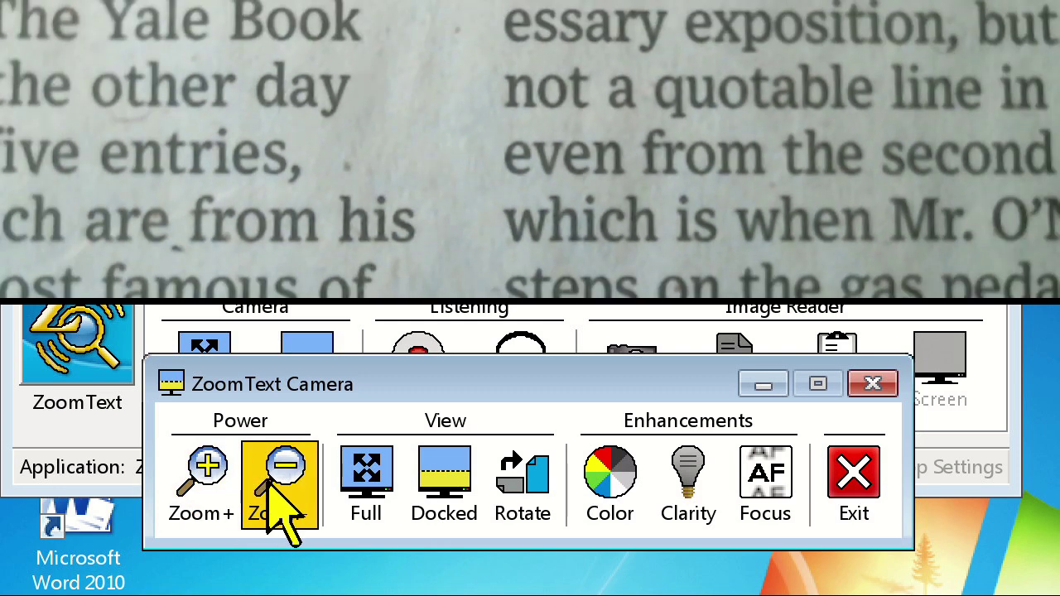
pyautogui.click(269, 487)
pyautogui.click(269, 487)
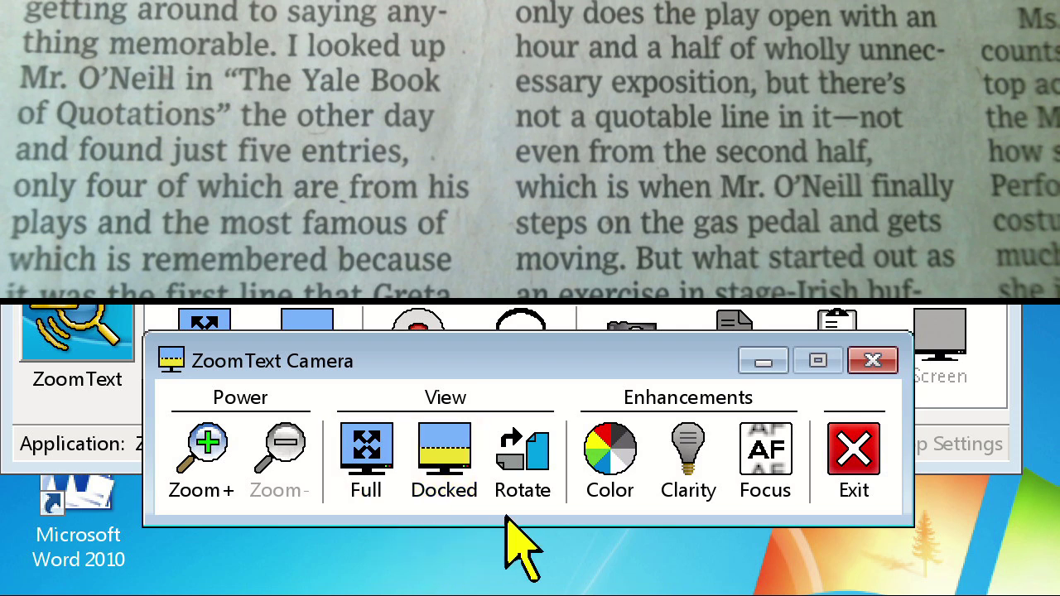
pyautogui.click(542, 499)
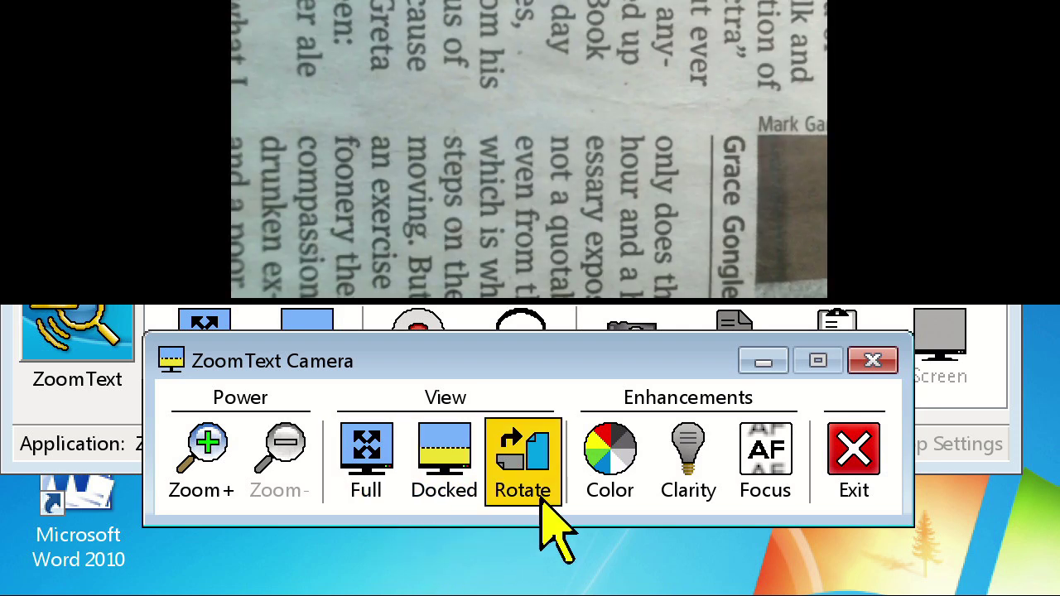
pyautogui.click(543, 501)
pyautogui.click(542, 501)
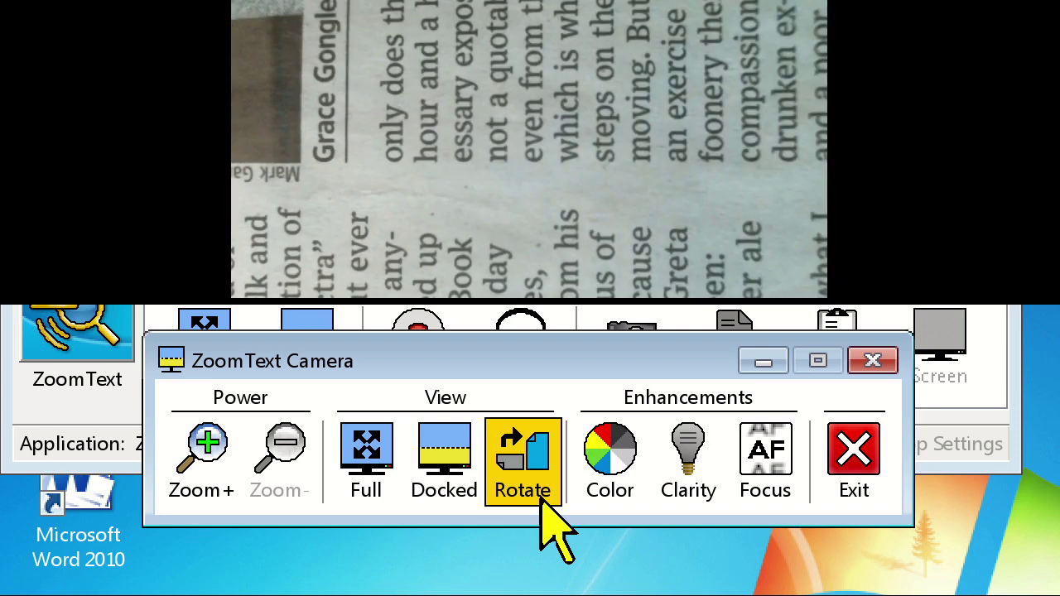
pyautogui.click(543, 500)
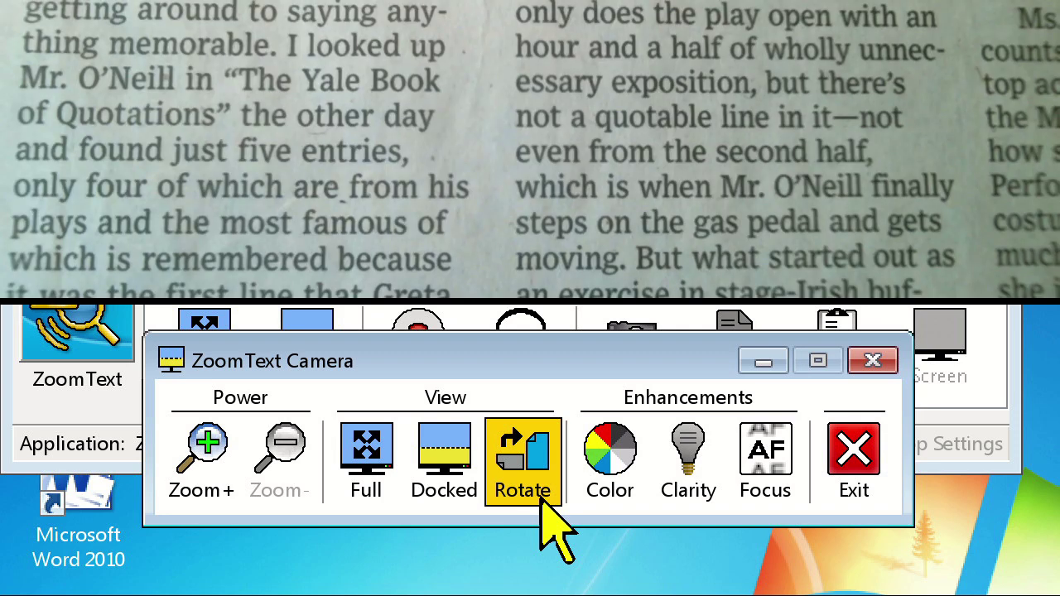
pyautogui.click(462, 497)
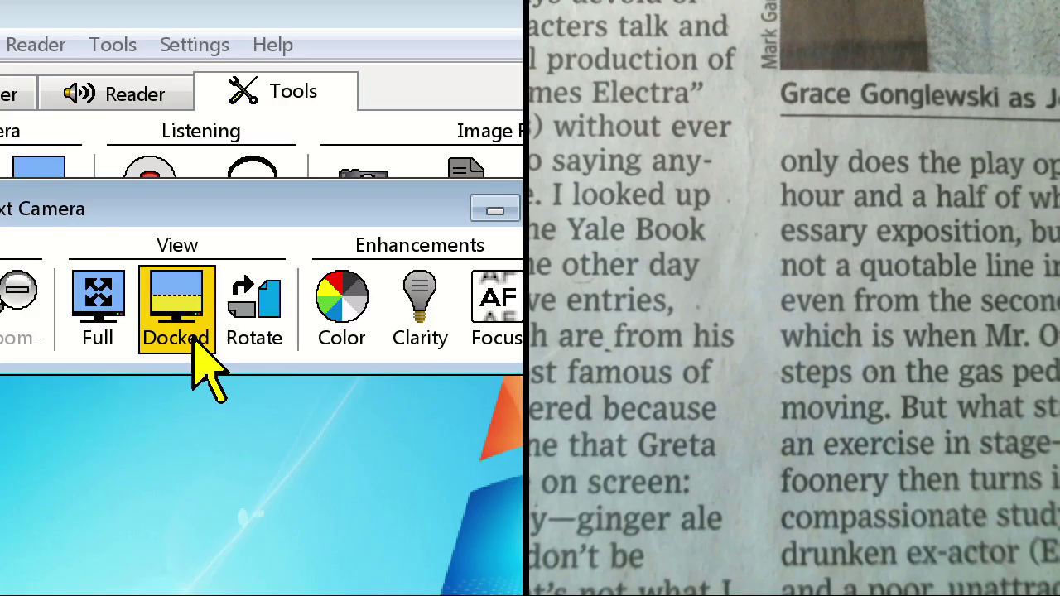
pyautogui.click(196, 342)
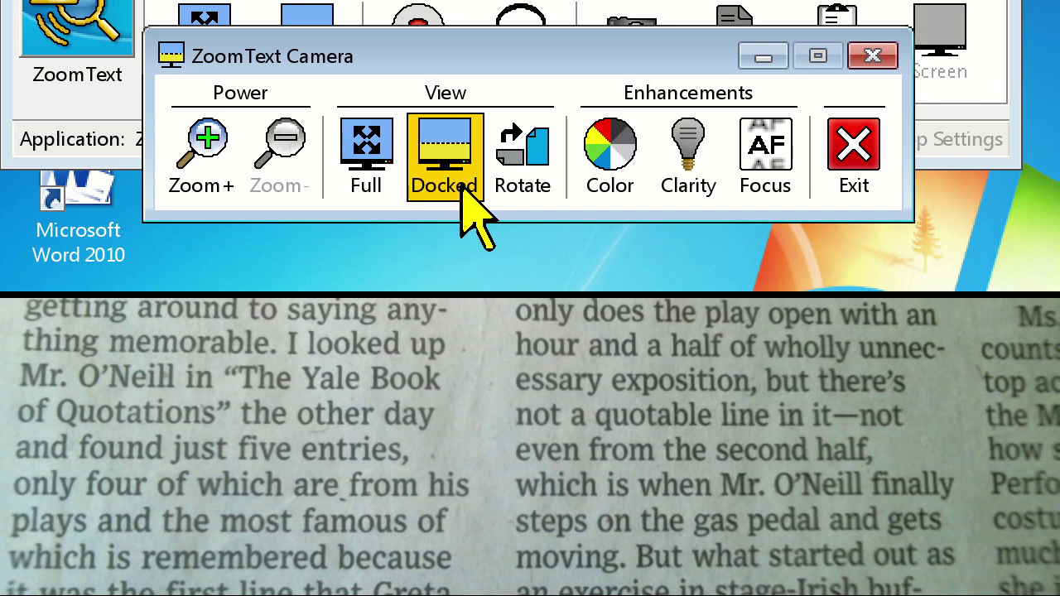
pyautogui.click(463, 193)
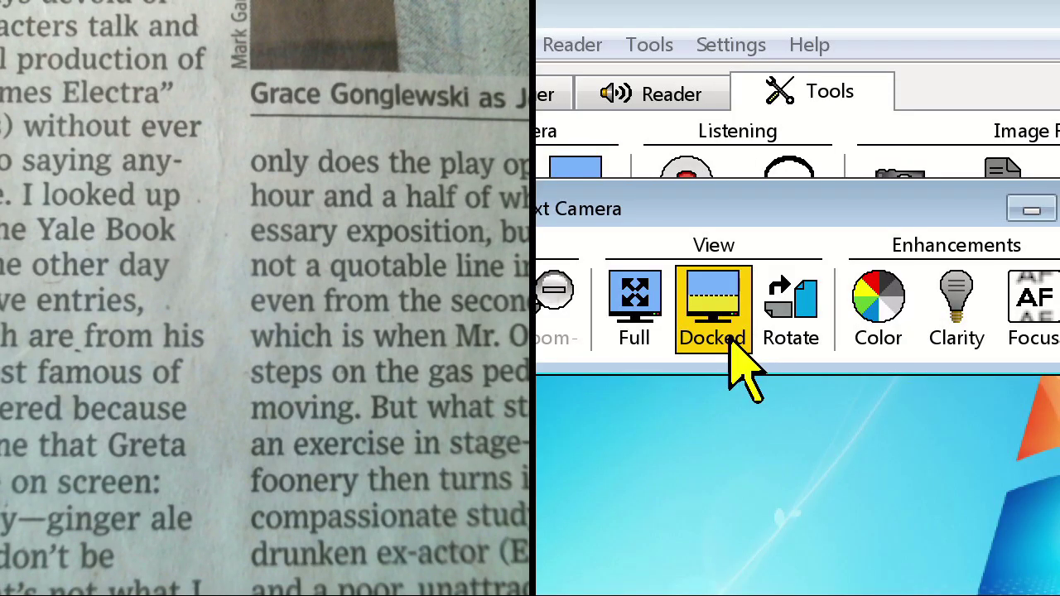
pyautogui.click(733, 355)
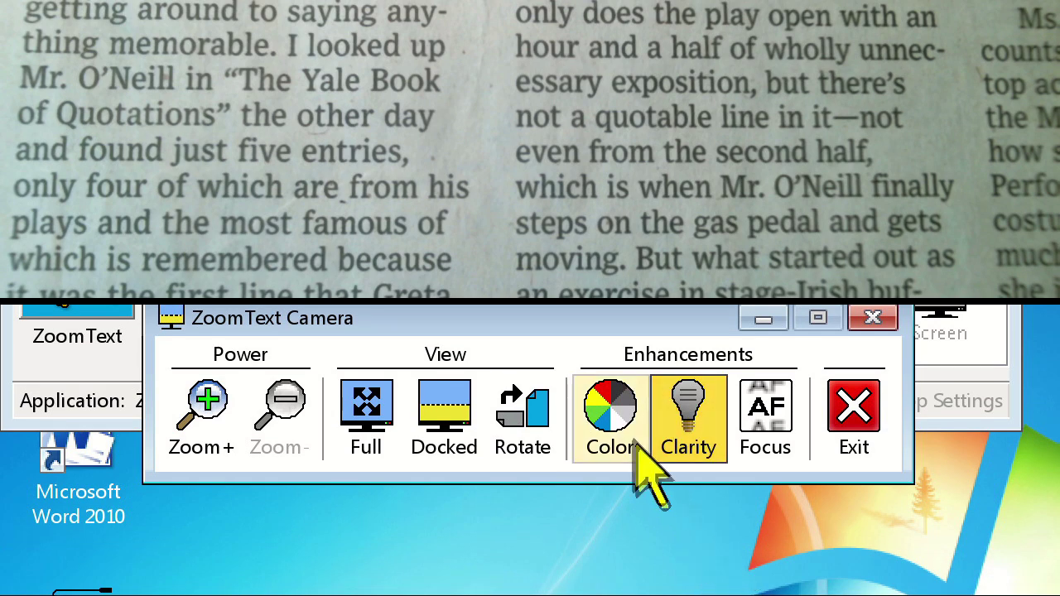
# Step: Preview the black-on-white, blue-on-white, white-on-black and yellow-on-black two-color schemes on the camera image
pyautogui.click(635, 453)
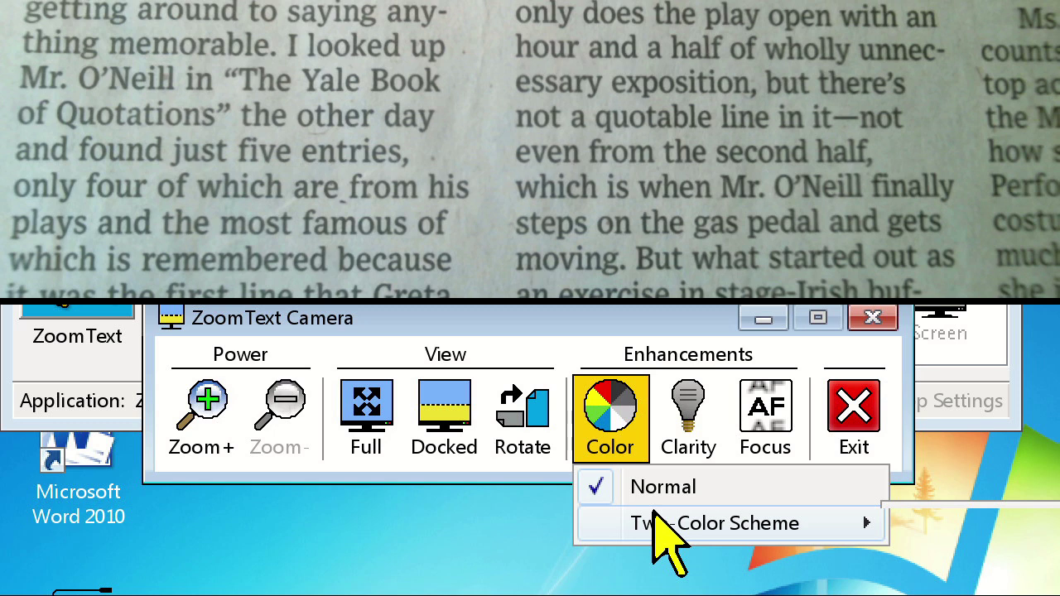
pyautogui.click(663, 523)
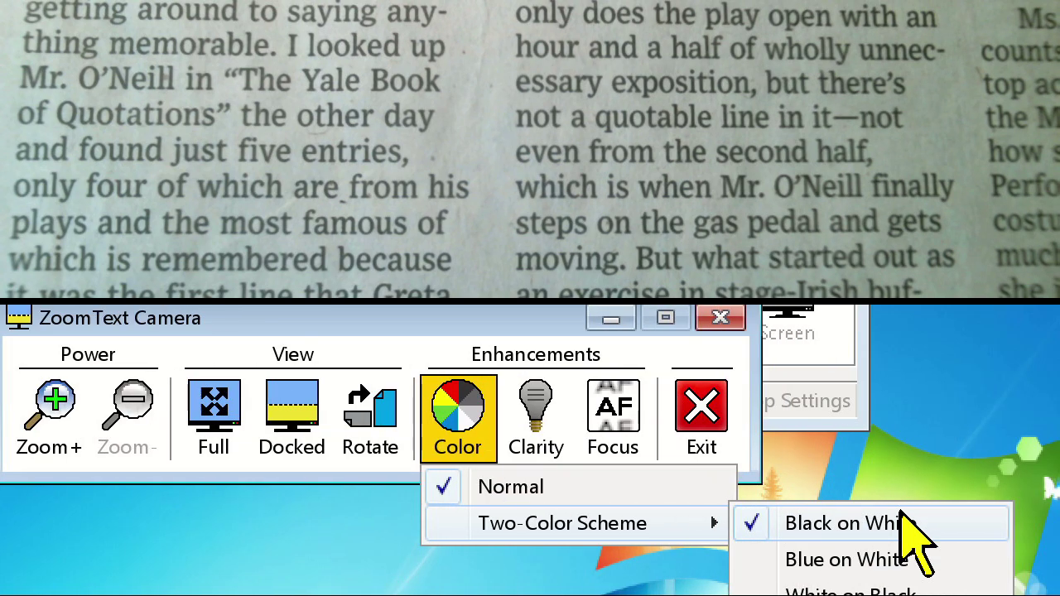
pyautogui.click(911, 534)
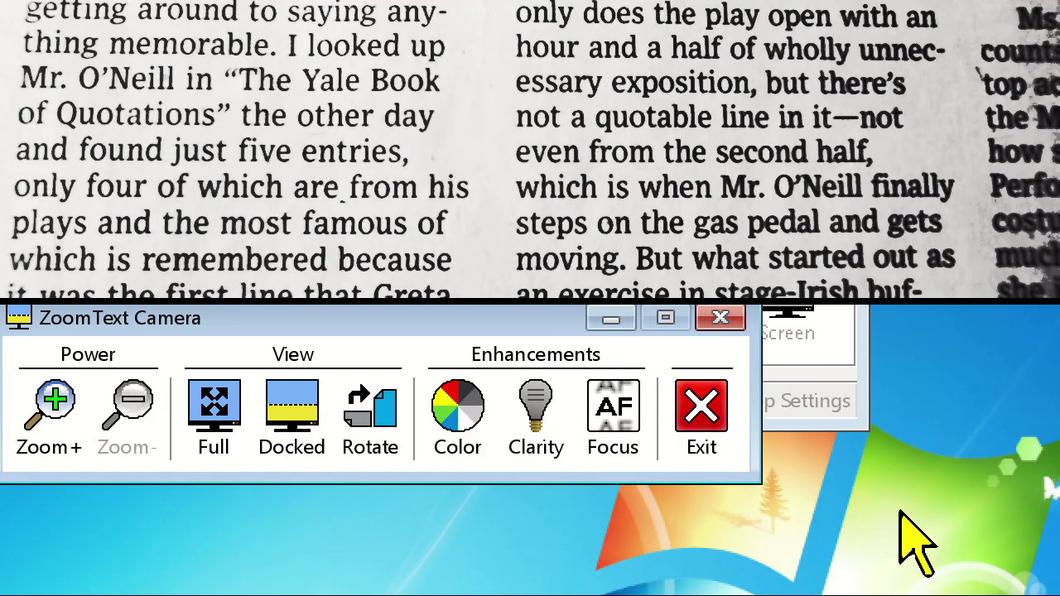
pyautogui.click(458, 443)
pyautogui.moveTo(469, 523)
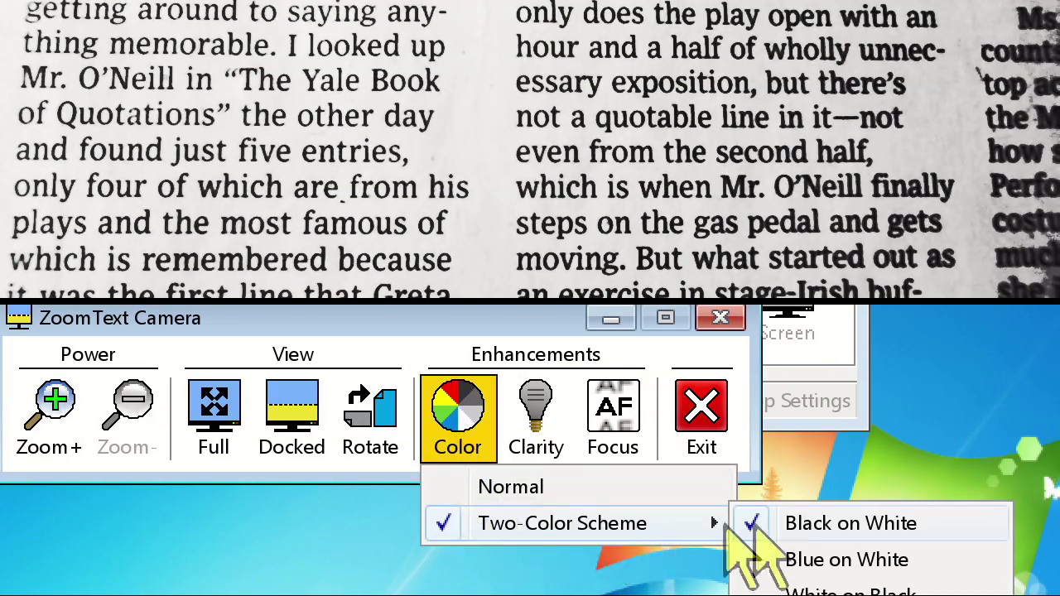
pyautogui.click(826, 555)
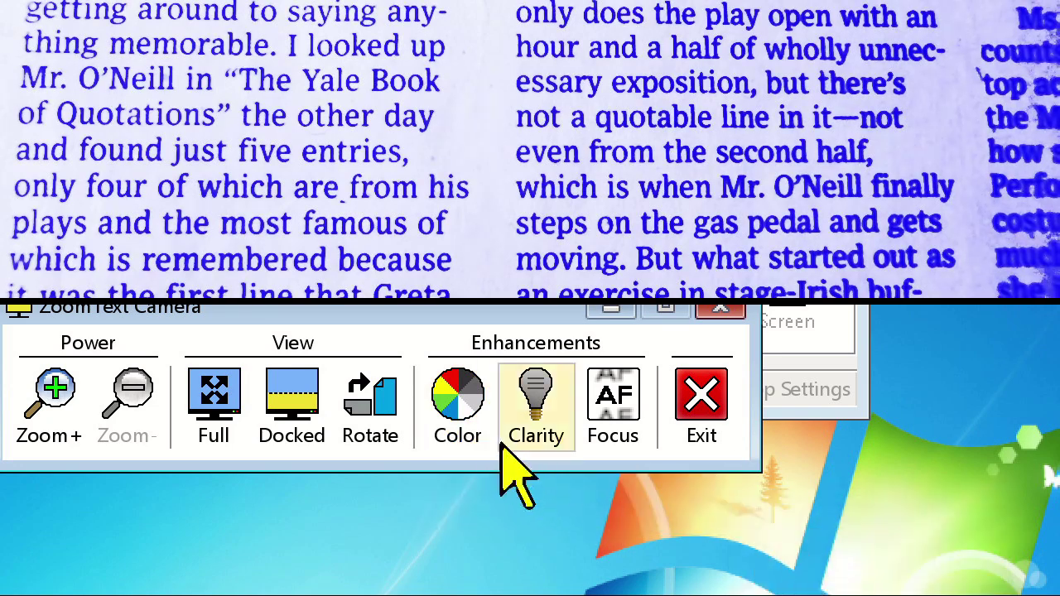
pyautogui.click(473, 439)
pyautogui.moveTo(537, 517)
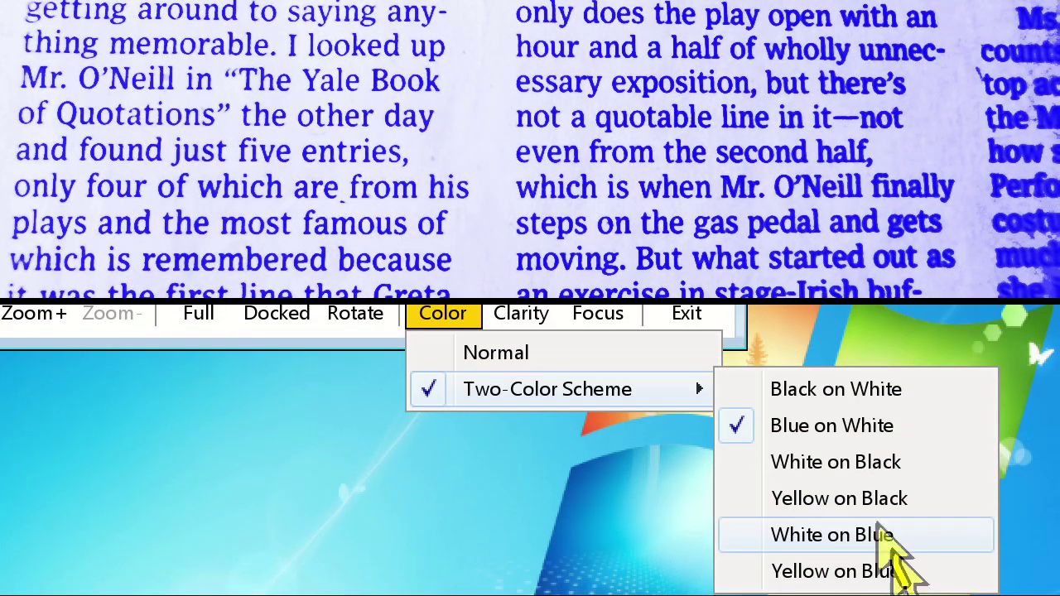
pyautogui.click(900, 461)
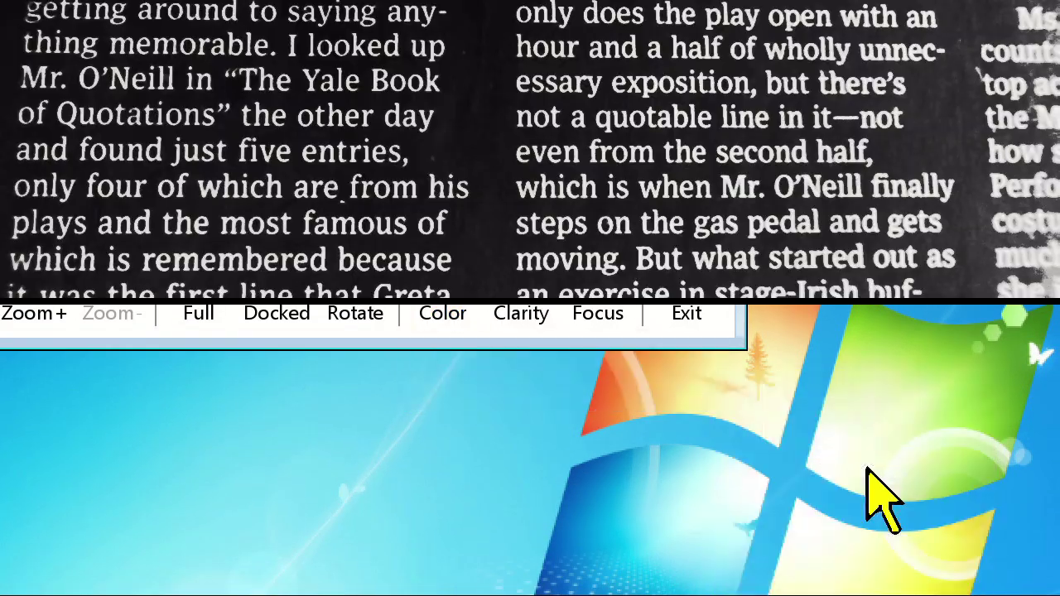
pyautogui.click(435, 331)
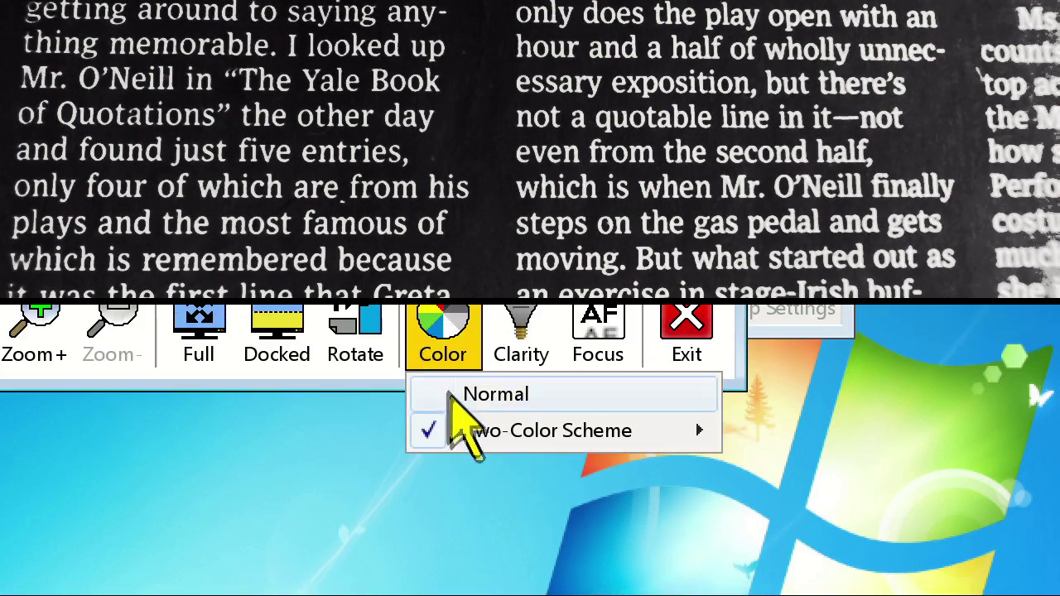
pyautogui.moveTo(464, 431)
pyautogui.click(884, 546)
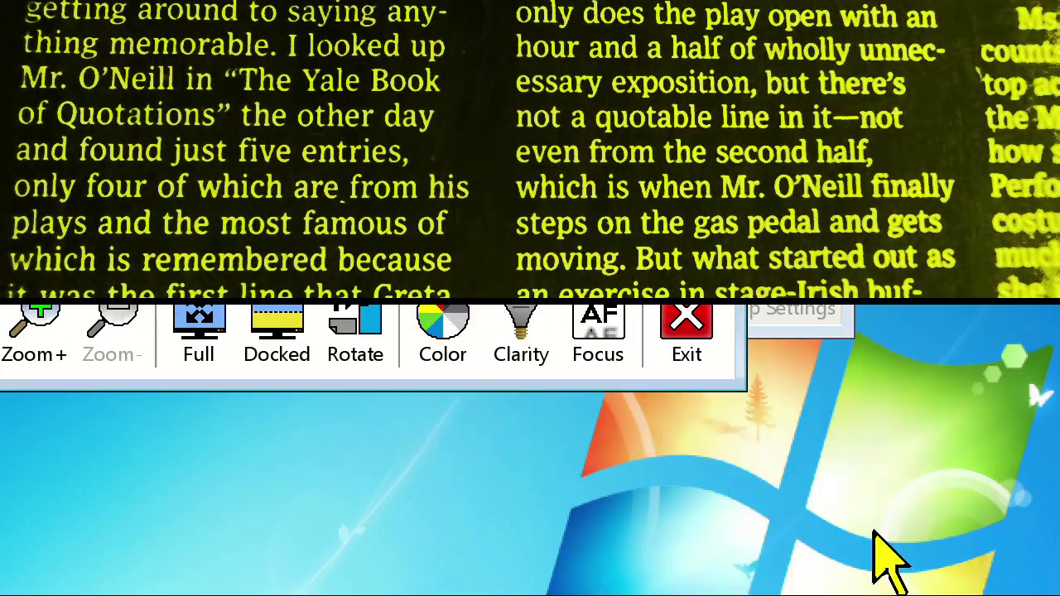
# Step: Try white on blue, then settle on the yellow-on-blue two-color scheme
pyautogui.click(433, 357)
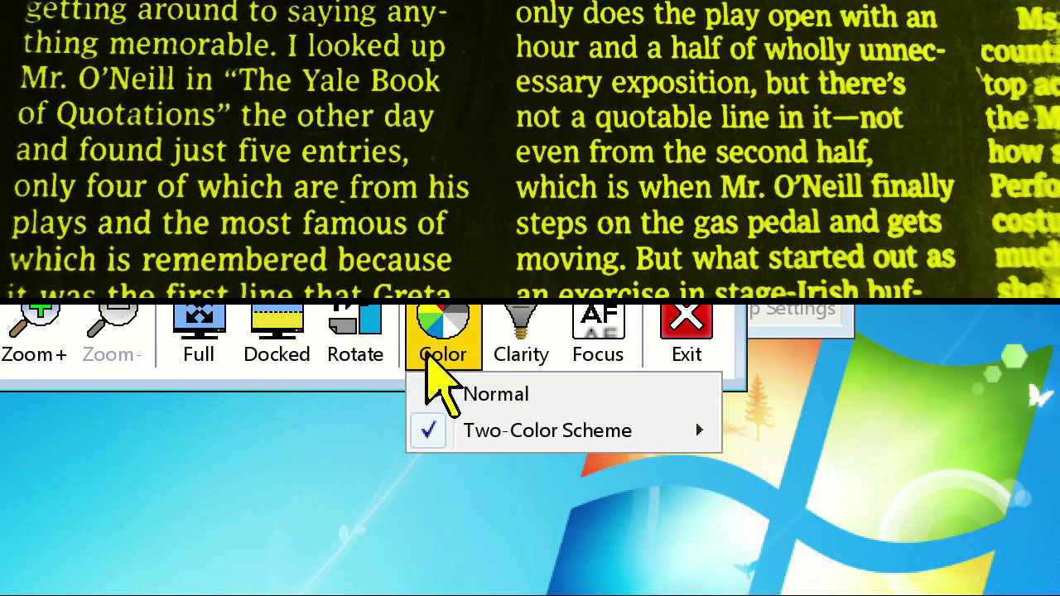
pyautogui.moveTo(459, 444)
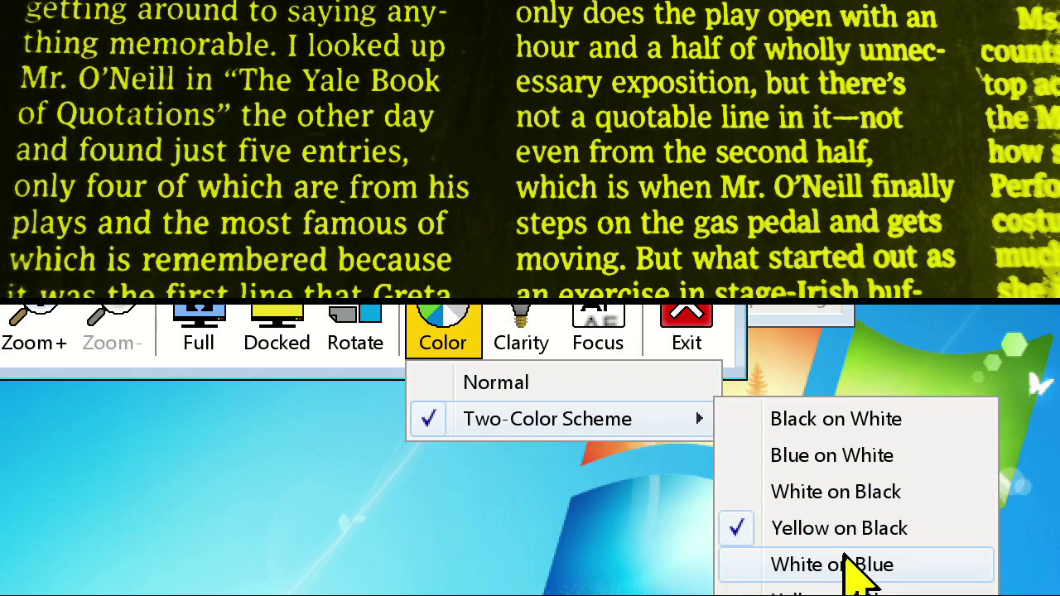
pyautogui.click(845, 570)
pyautogui.click(464, 355)
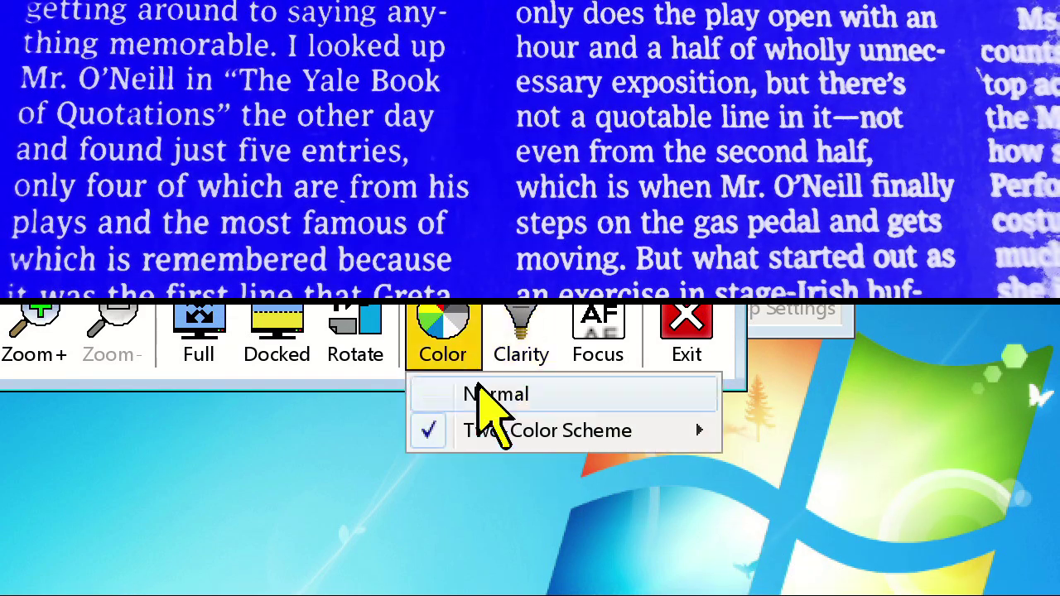
pyautogui.moveTo(497, 435)
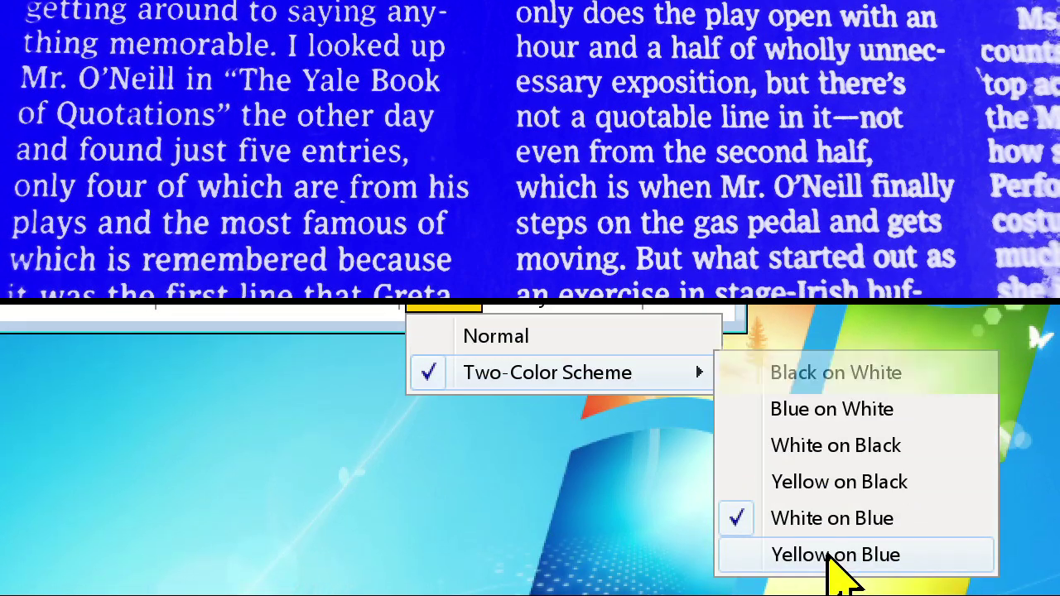
pyautogui.click(791, 551)
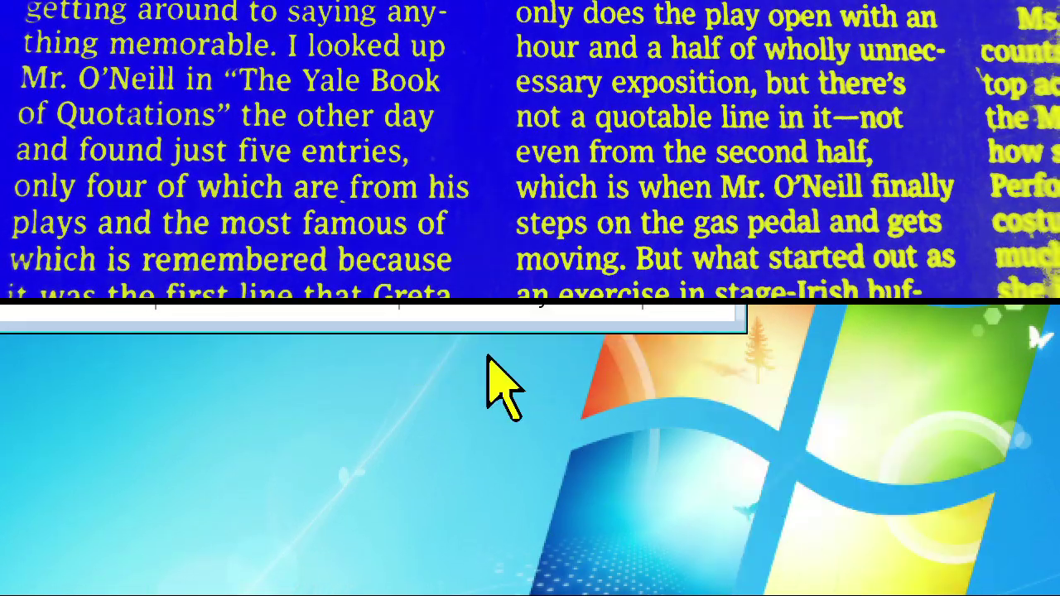
pyautogui.moveTo(439, 378)
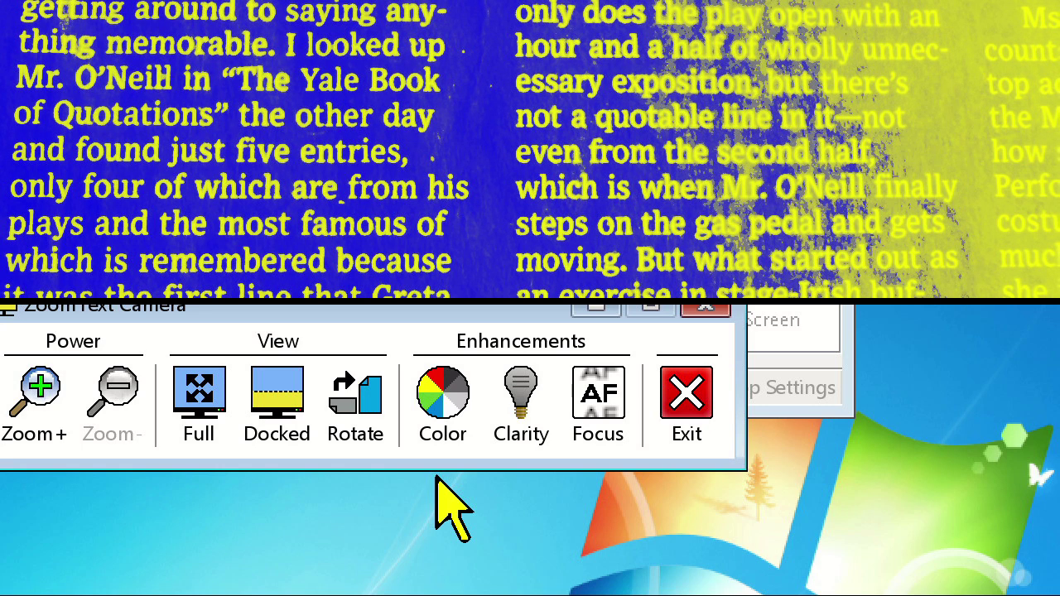
# Step: Enable brightness and contrast settings, raise brightness slightly and contrast substantially, and apply
pyautogui.click(512, 418)
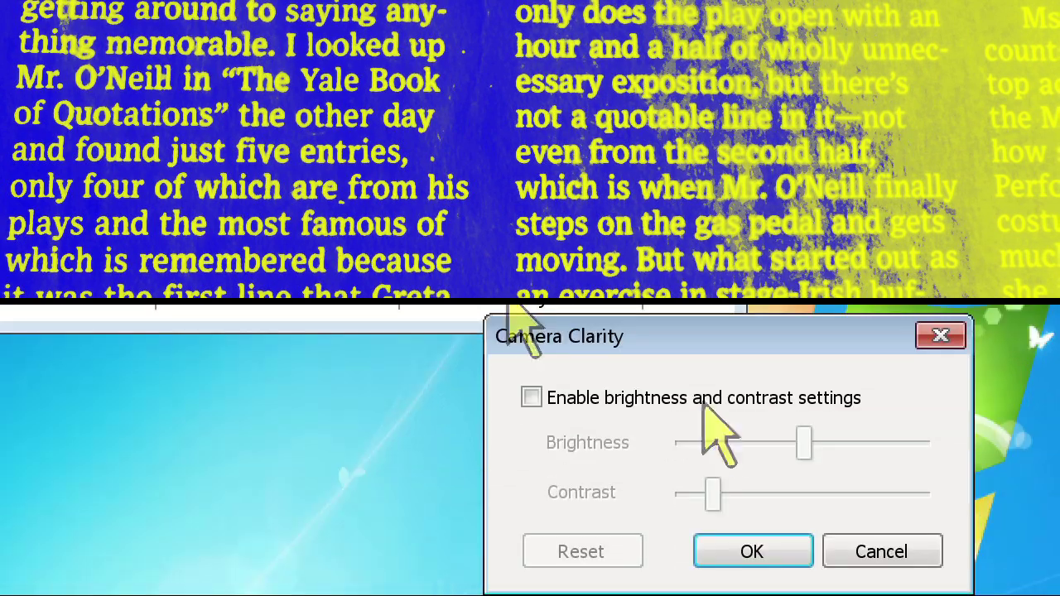
pyautogui.click(706, 401)
pyautogui.moveTo(803, 439); pyautogui.dragTo(824, 443)
pyautogui.moveTo(713, 494); pyautogui.dragTo(818, 490)
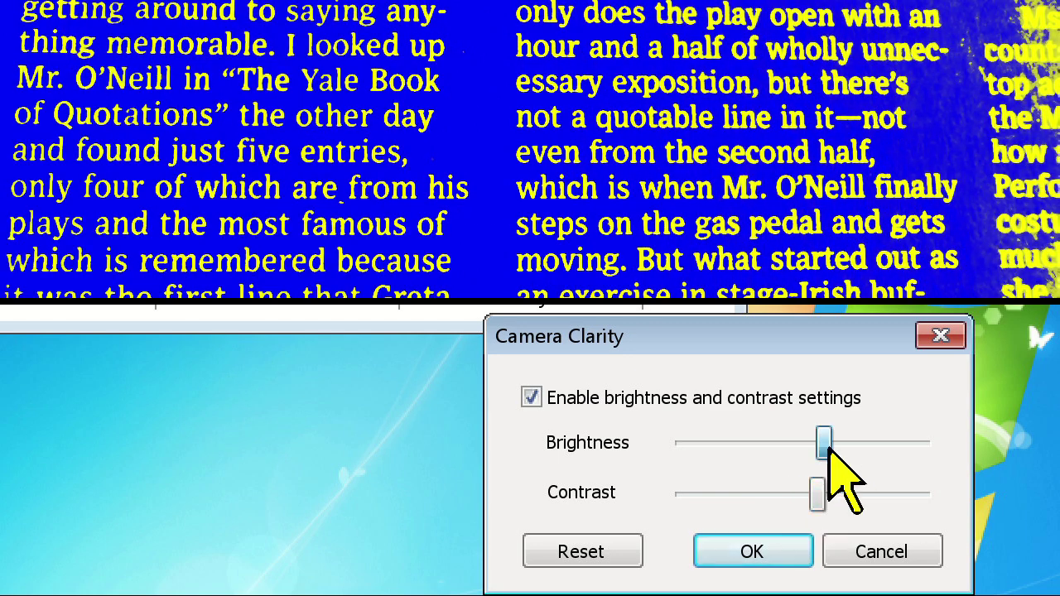
pyautogui.moveTo(825, 443); pyautogui.dragTo(834, 447)
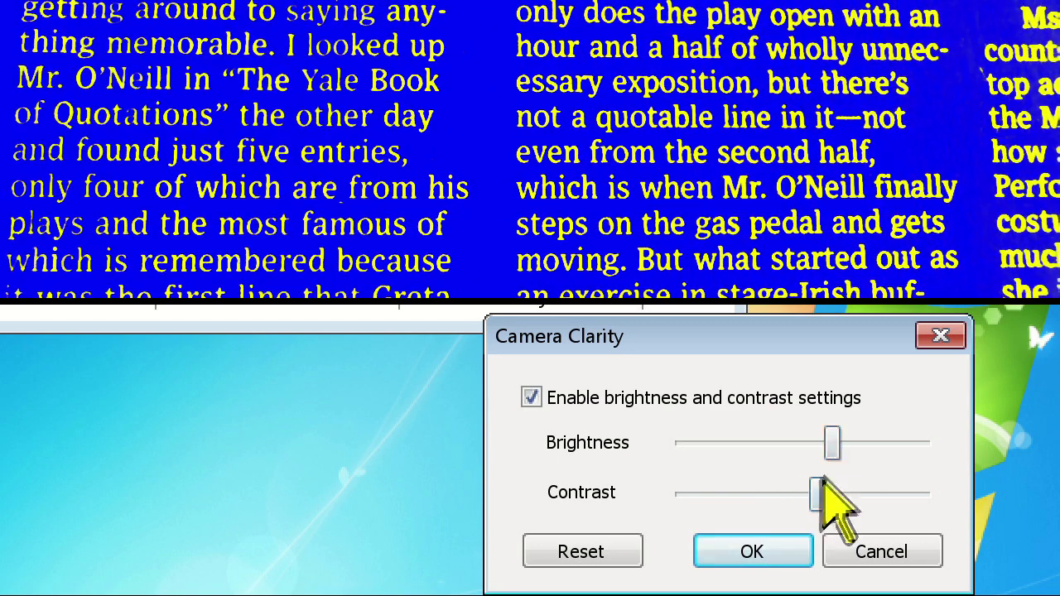
pyautogui.moveTo(820, 490); pyautogui.dragTo(849, 495)
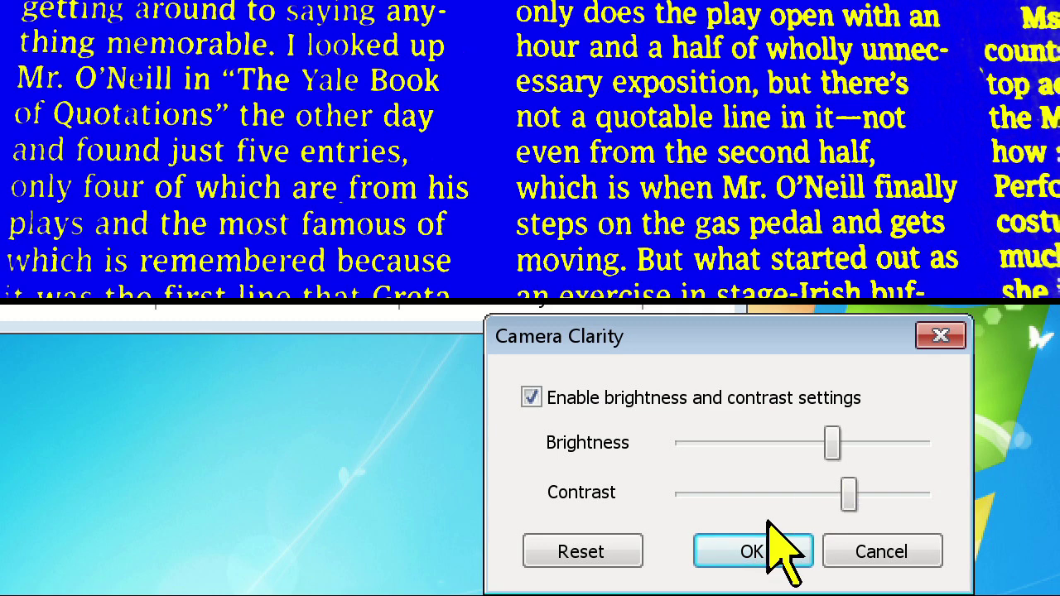
pyautogui.click(754, 553)
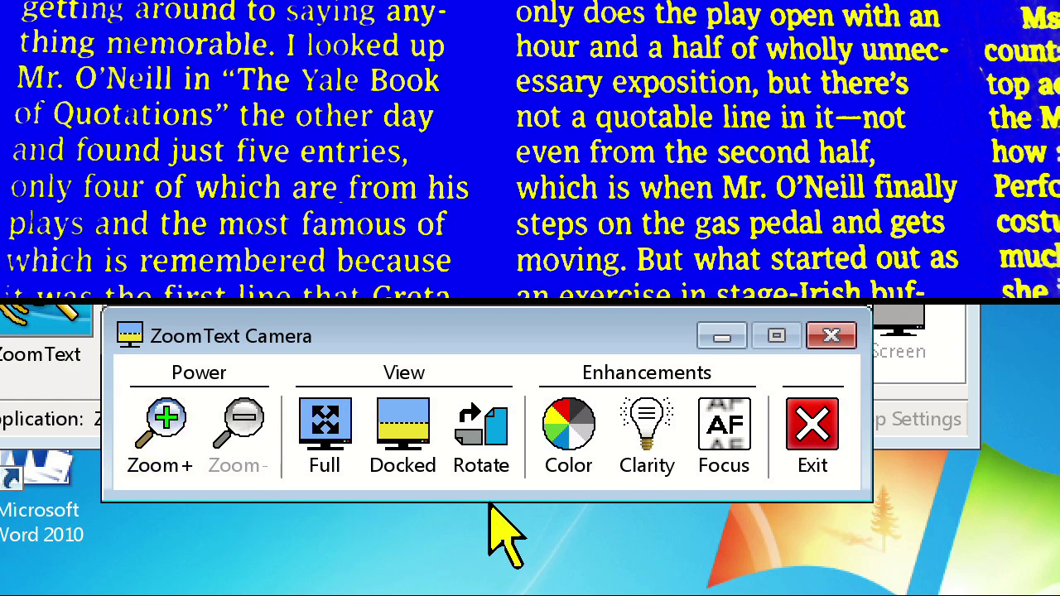
pyautogui.click(563, 454)
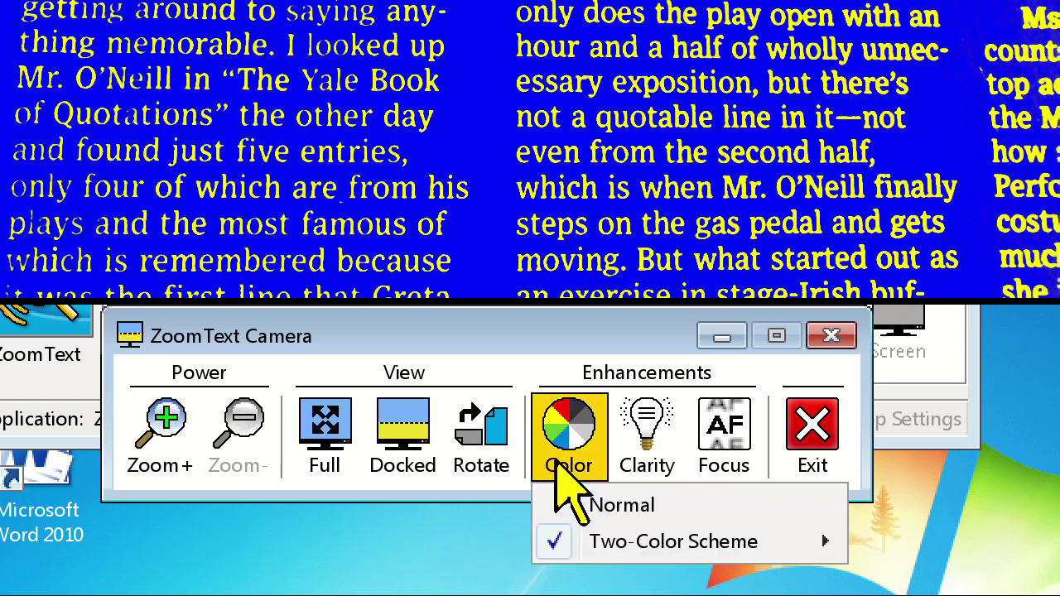
pyautogui.moveTo(820, 547)
pyautogui.click(861, 544)
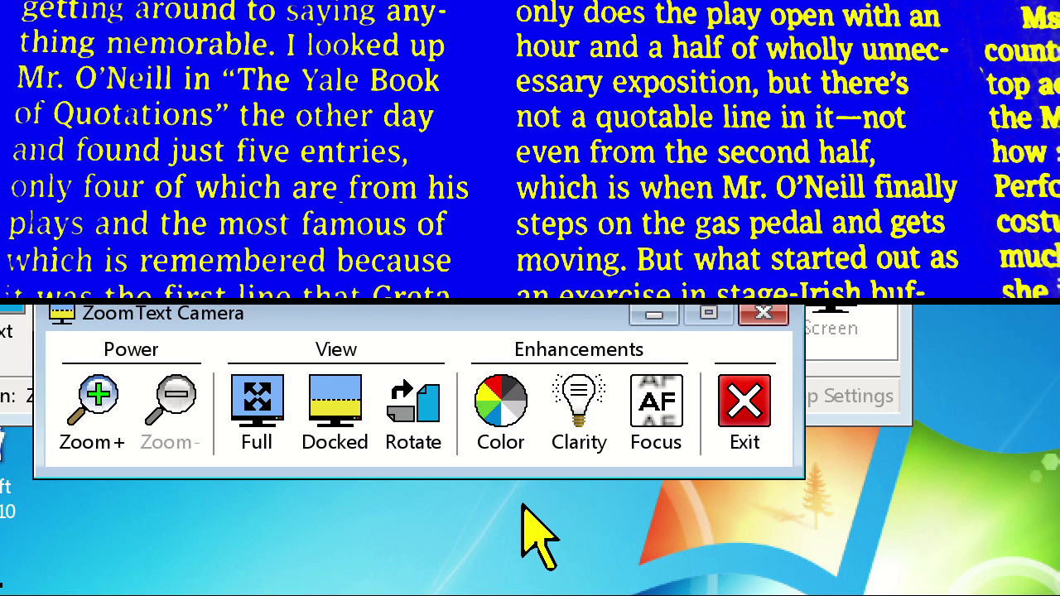
pyautogui.hotkey('ctrl', 'shift', 'c')
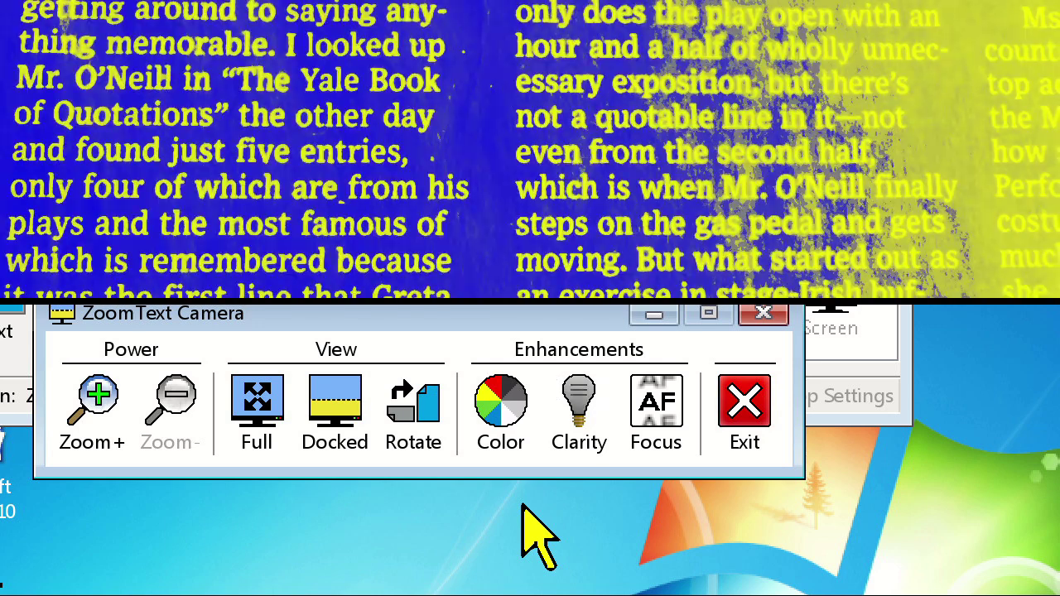
pyautogui.hotkey('ctrl', 'shift', 'c')
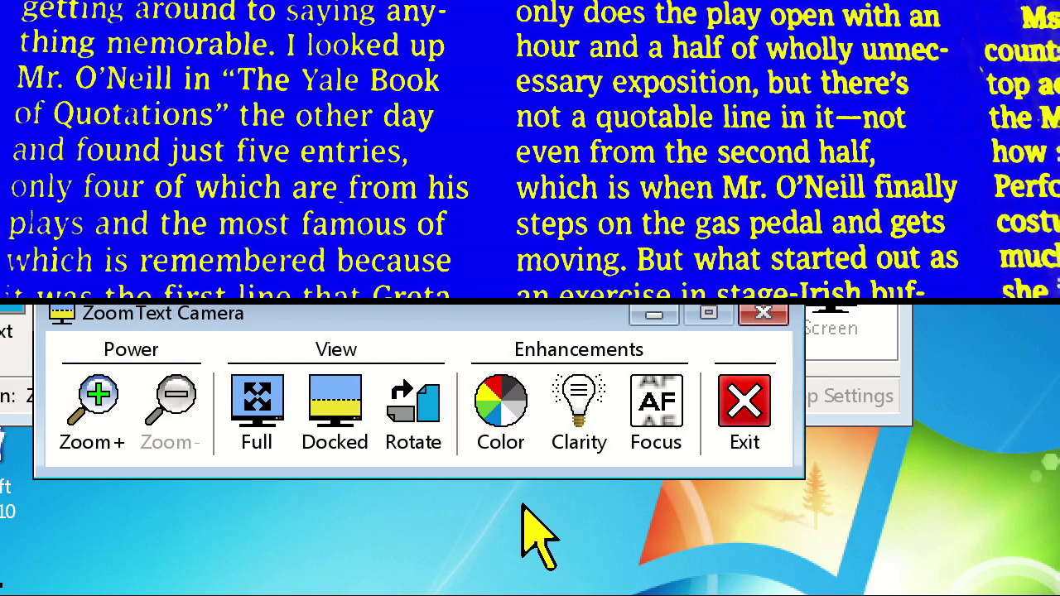
pyautogui.hotkey('ctrl', 'shift', 'c')
pyautogui.hotkey('ctrl', 'shift', 'c')
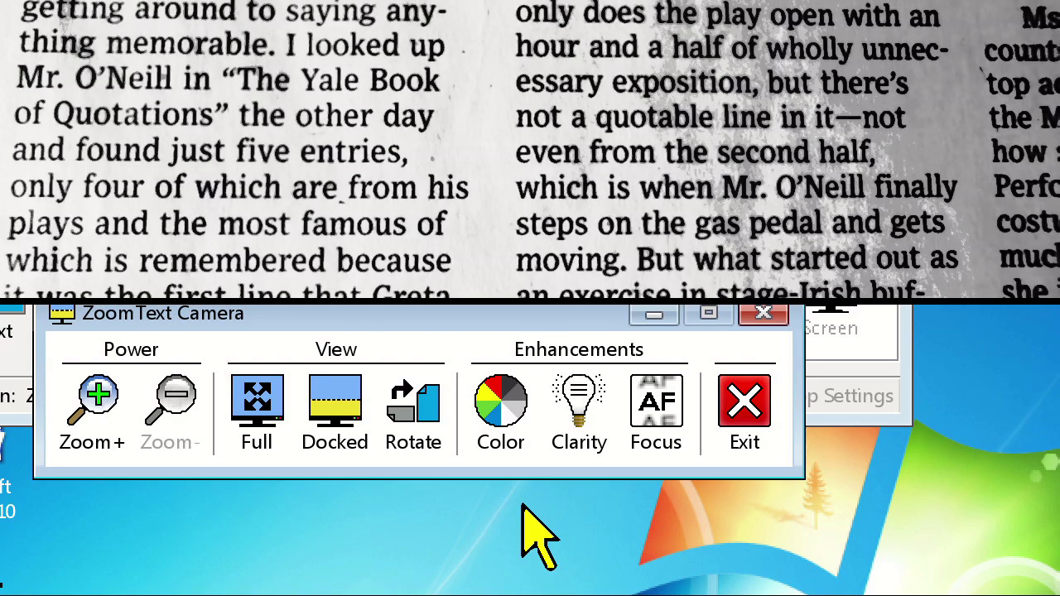
pyautogui.hotkey('ctrl', 'shift', 'c')
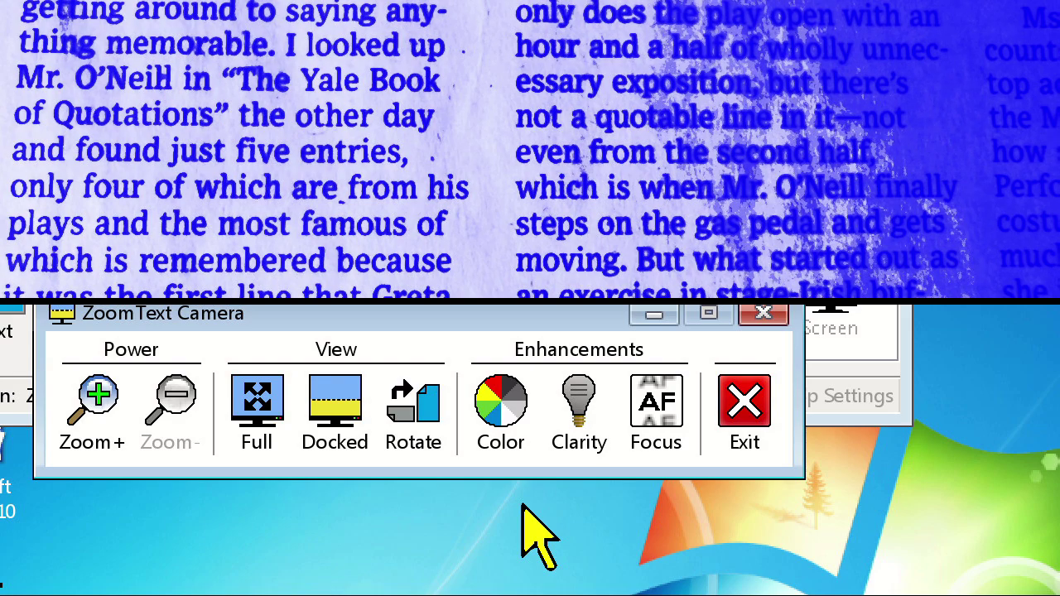
pyautogui.hotkey('ctrl', 'shift', 'c')
pyautogui.hotkey('ctrl', 'shift', 'c')
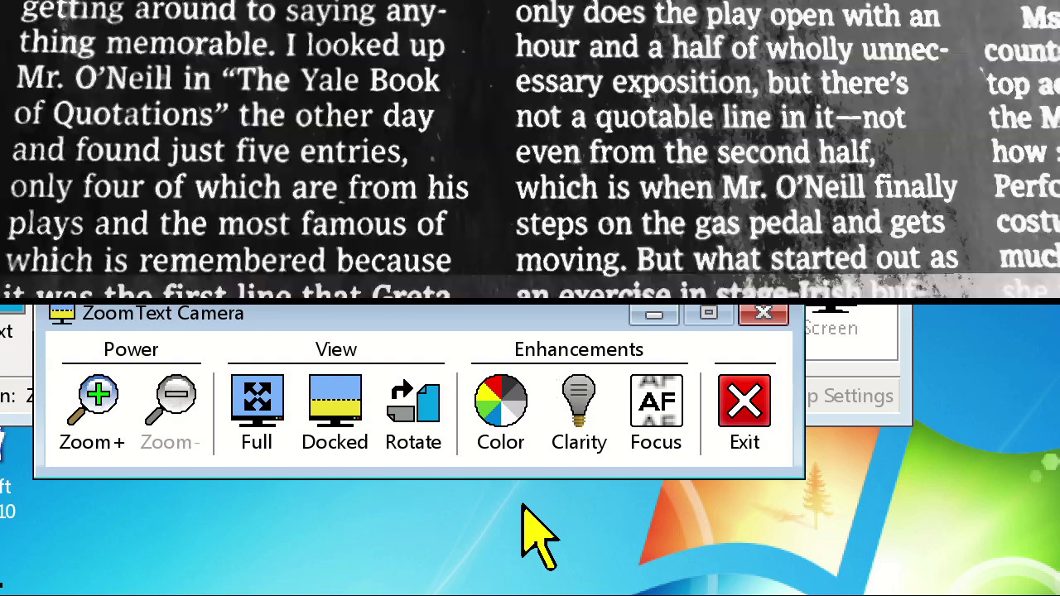
pyautogui.hotkey('ctrl', 'shift', 'c')
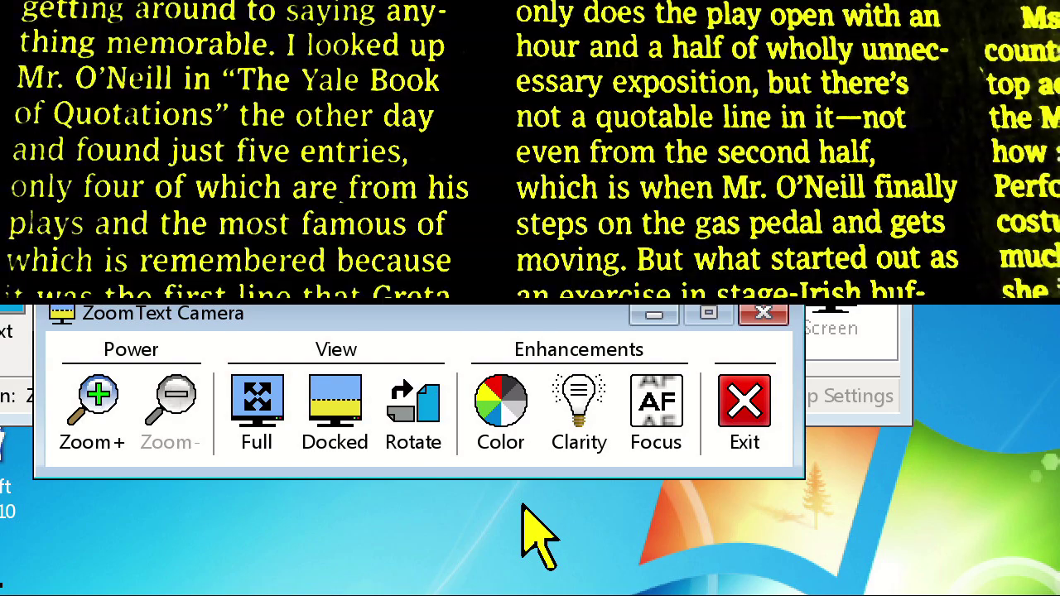
pyautogui.hotkey('ctrl', 'shift', 'c')
pyautogui.hotkey('ctrl', 'shift', 'c')
pyautogui.hotkey('ctrl', 'shift', 'c')
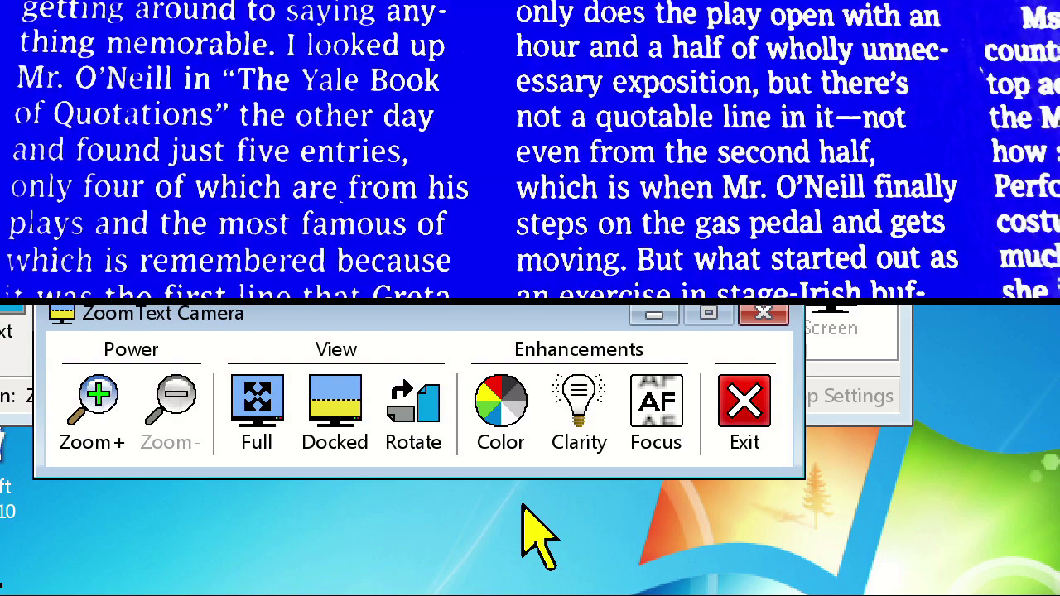
pyautogui.hotkey('ctrl', 'shift', 'c')
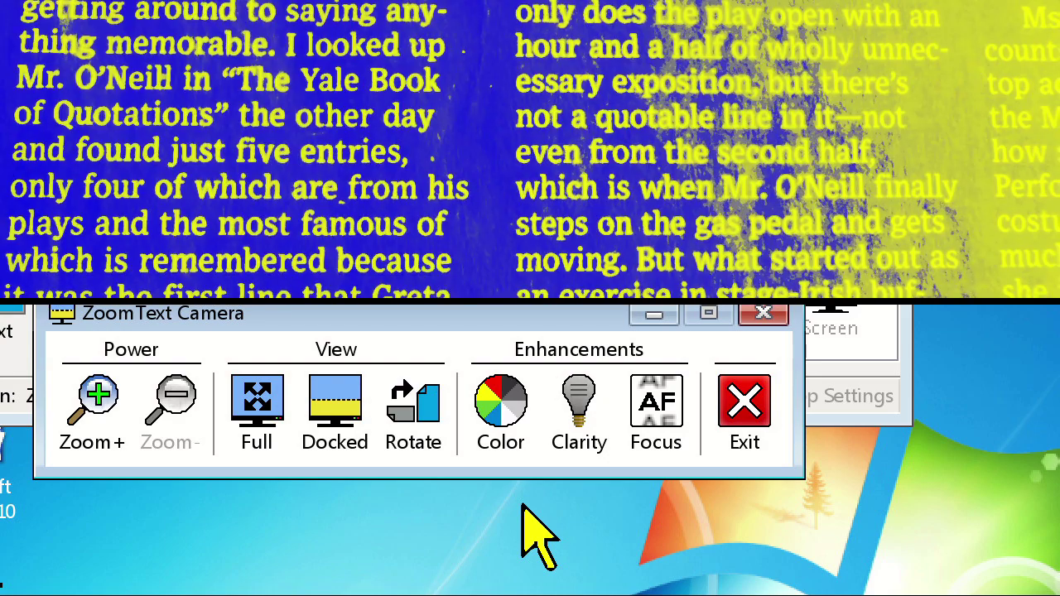
pyautogui.hotkey('ctrl', 'shift', 'c')
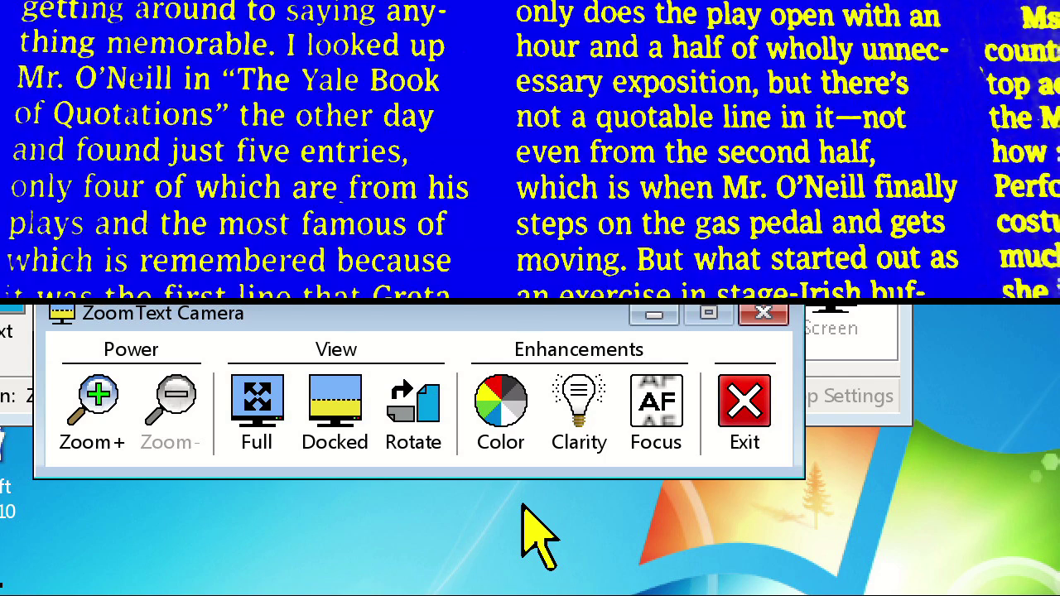
# Step: Turn on manual camera focus and nudge the Focus slider slightly left
pyautogui.click(680, 448)
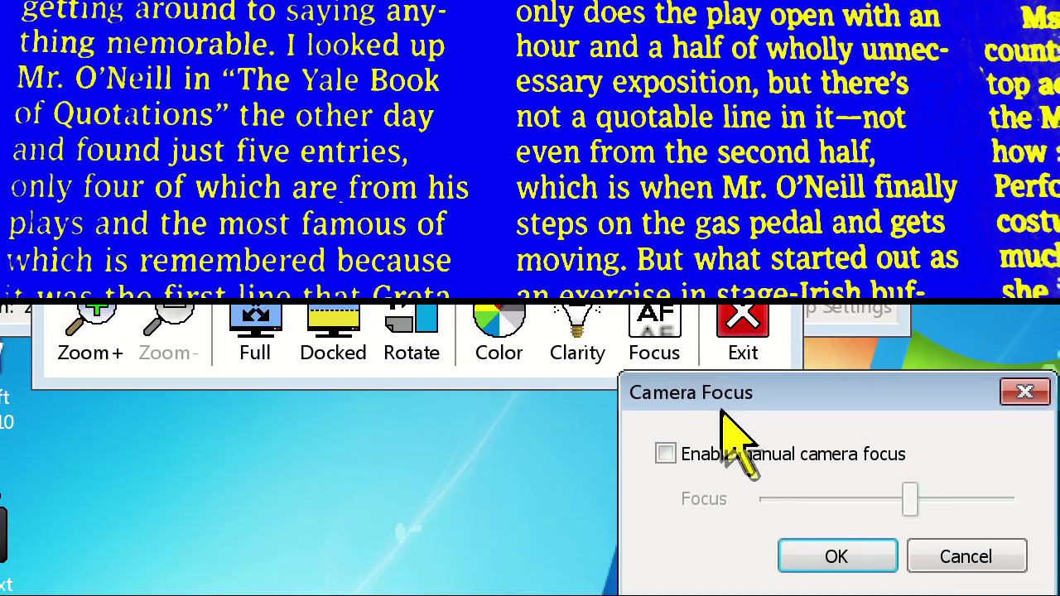
pyautogui.click(750, 453)
pyautogui.moveTo(906, 499); pyautogui.dragTo(882, 500)
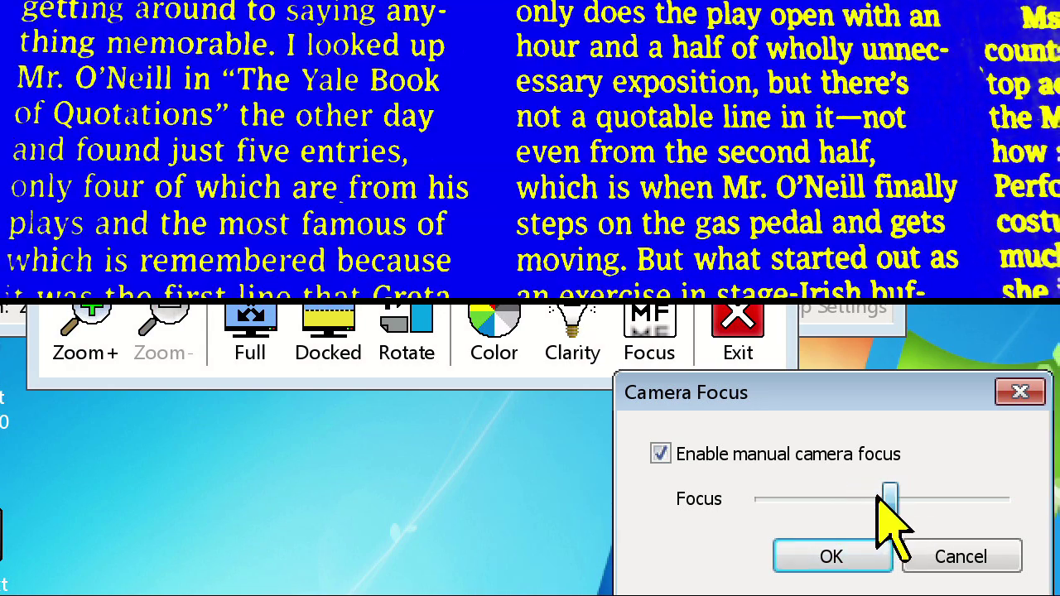
pyautogui.click(832, 551)
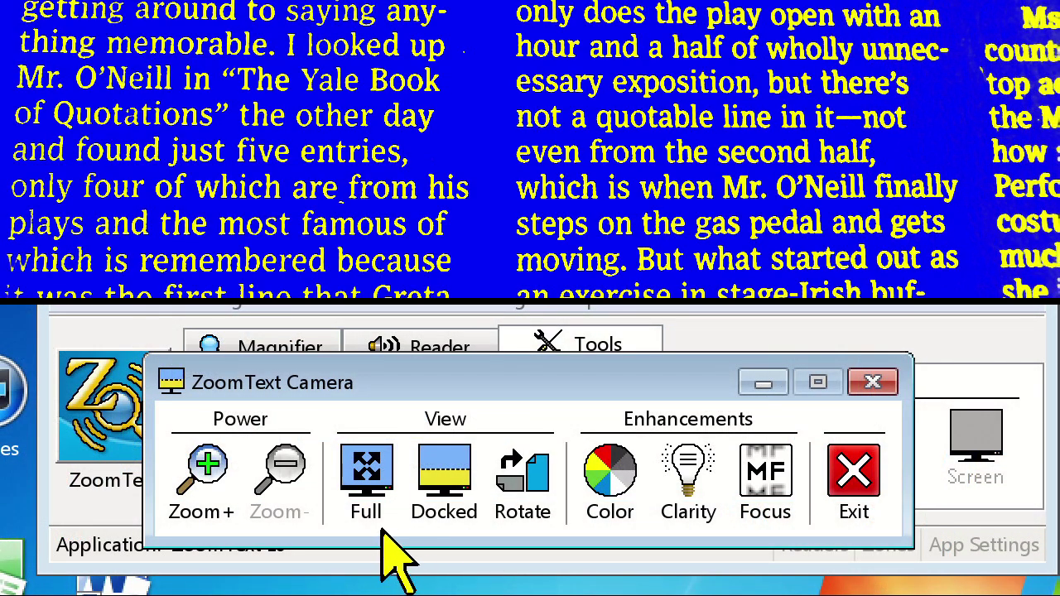
# Step: Switch the camera to Full view, ticking Do not show me this again on the shortcut notice
pyautogui.click(383, 532)
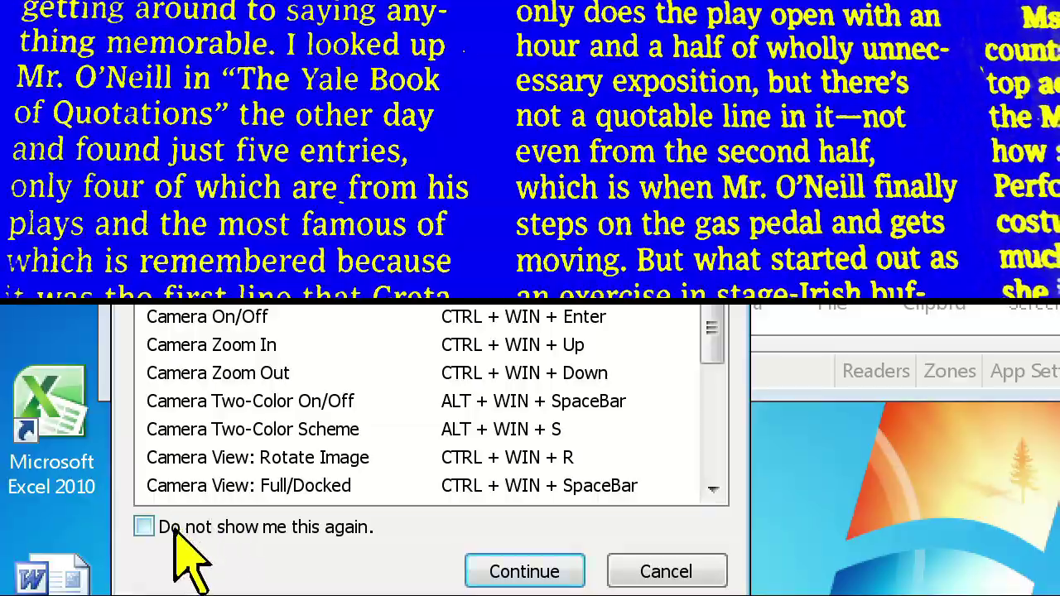
pyautogui.click(176, 532)
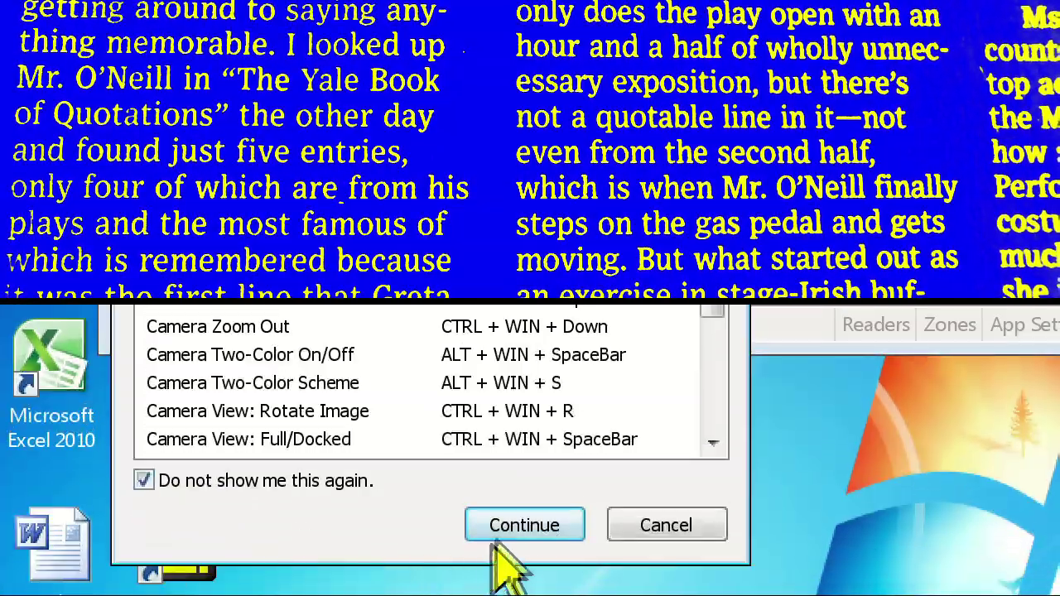
pyautogui.click(510, 530)
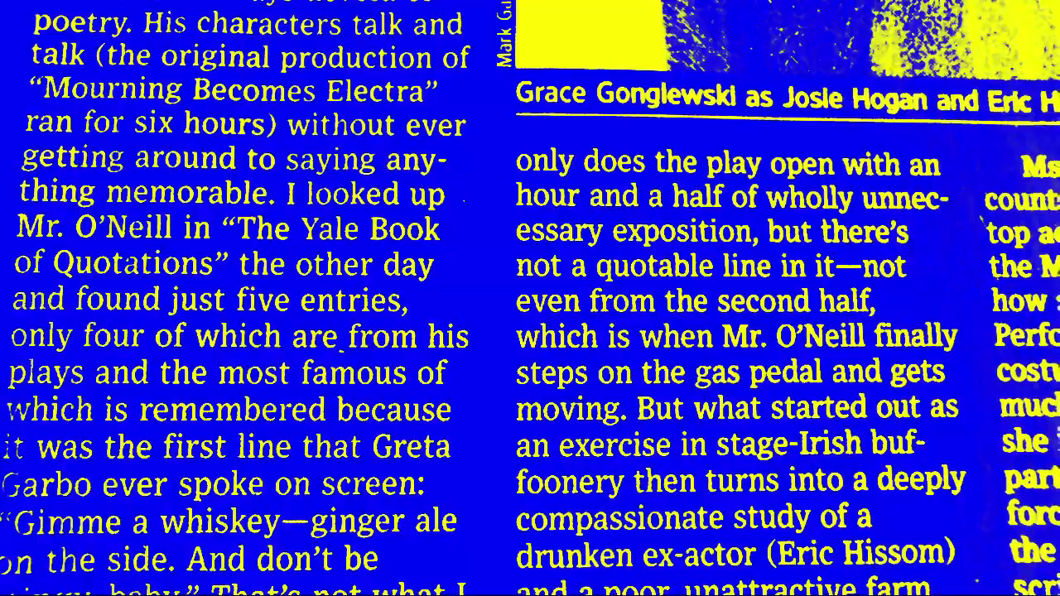